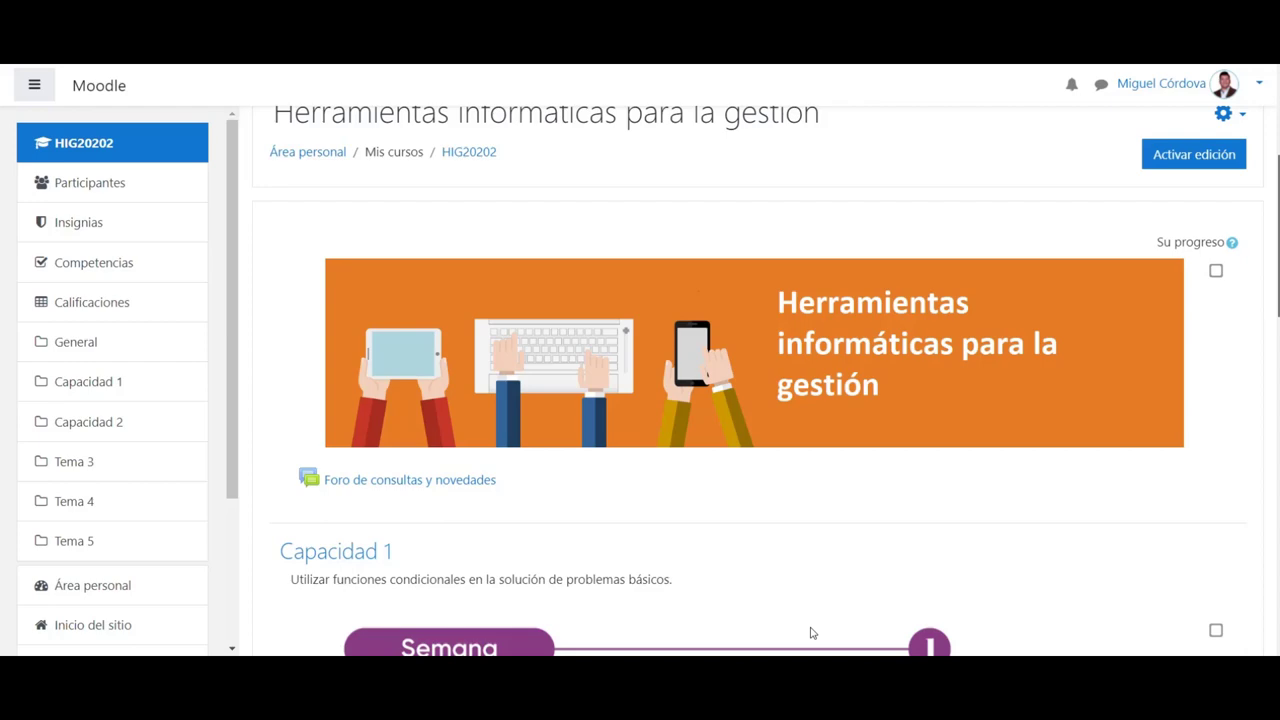
Examine the course page from its banner through the Capacidad 1 resources and activities to the following sections
scroll(812, 632, "down", 4)
scroll(812, 632, "up", 6)
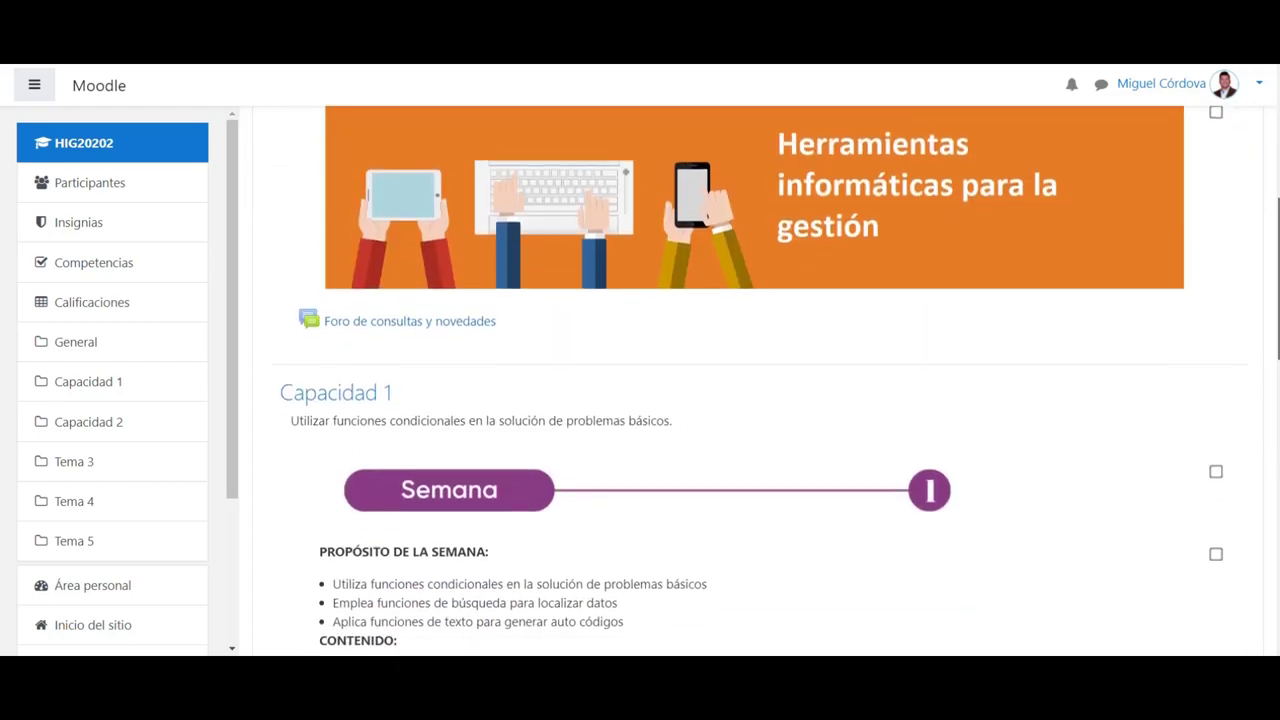
scroll(767, 381, "down", 3)
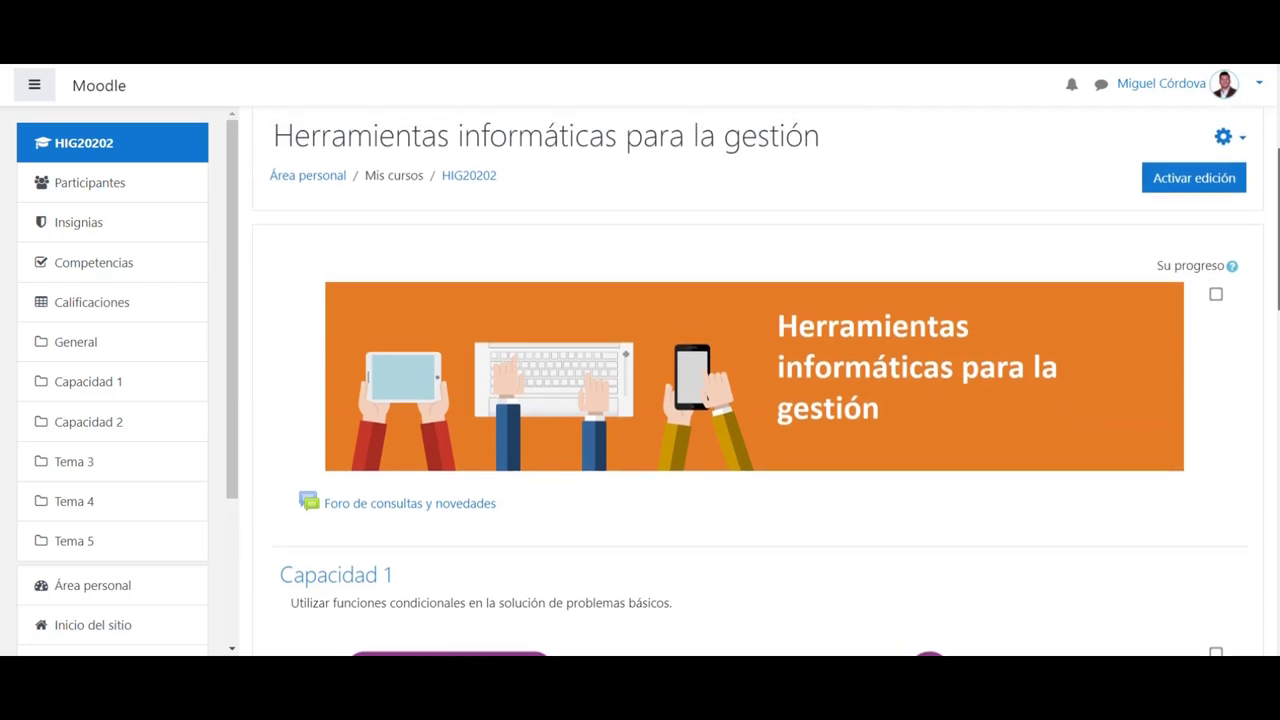
scroll(1250, 420, "down", 10)
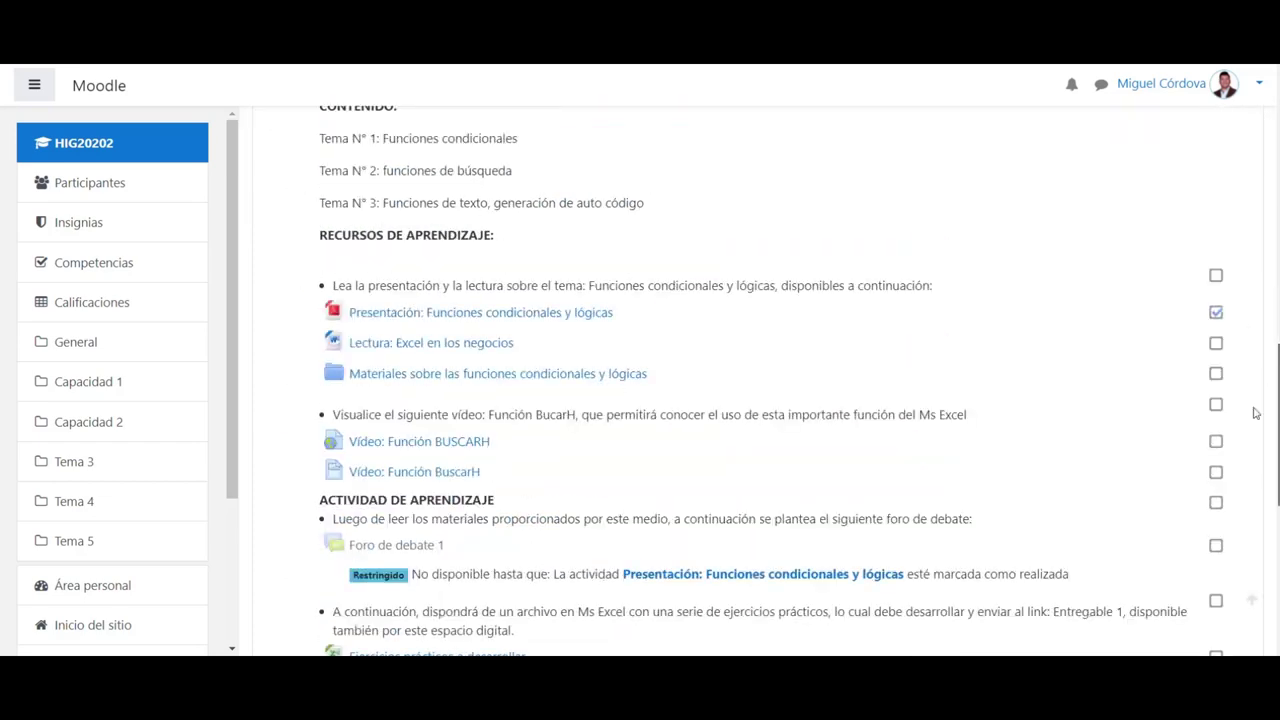
scroll(1248, 465, "up", 1)
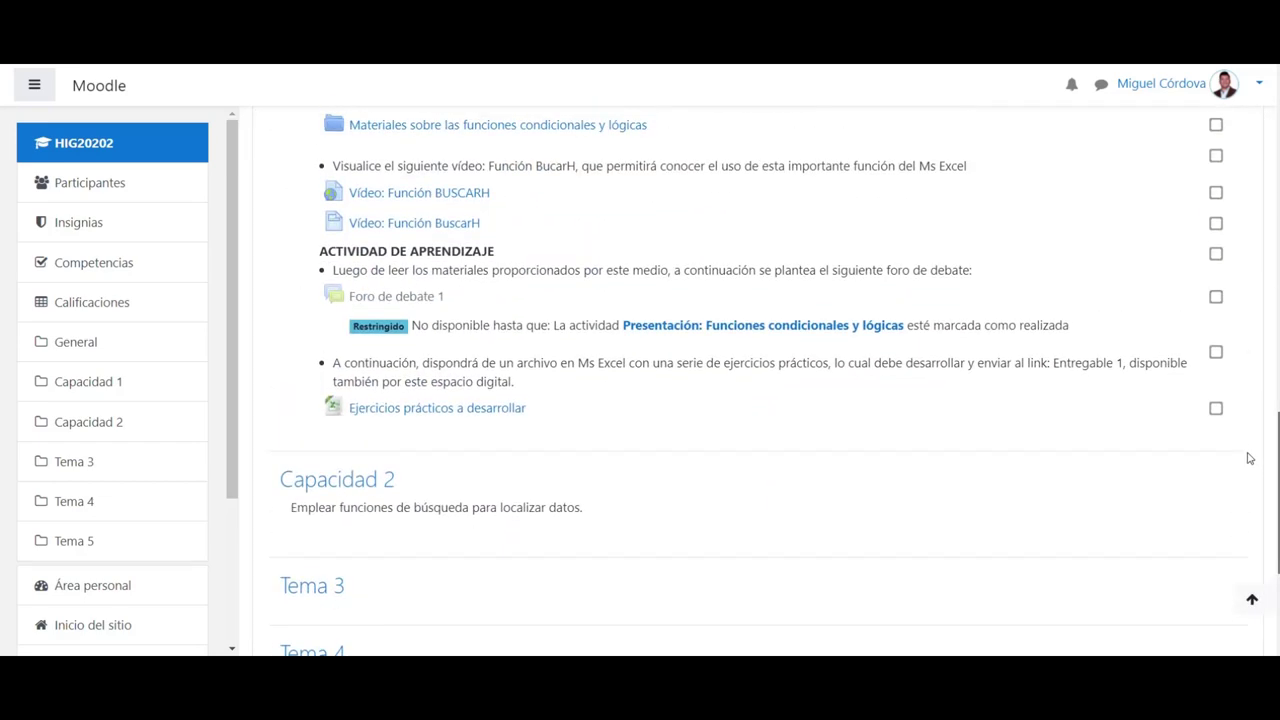
scroll(1249, 450, "up", 1)
scroll(1249, 466, "down", 1)
scroll(1200, 460, "up", 10)
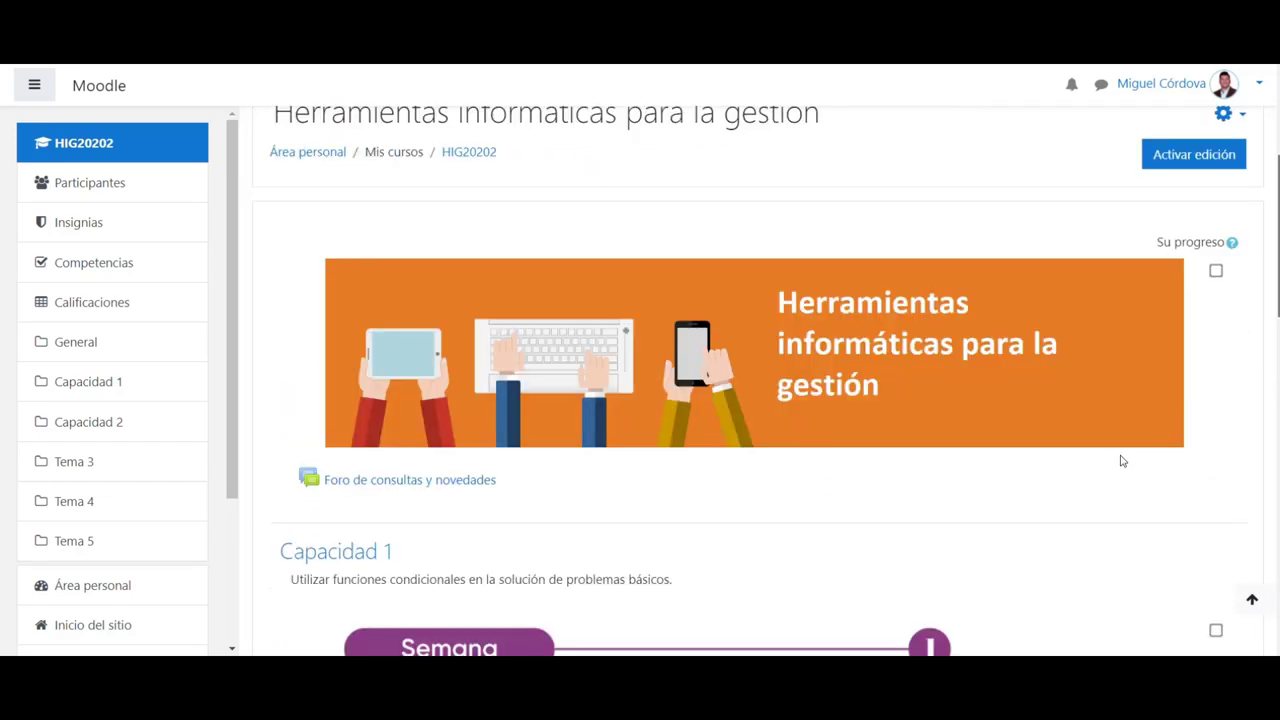
scroll(1123, 526, "down", 10)
scroll(1126, 531, "up", 10)
scroll(1245, 418, "down", 8)
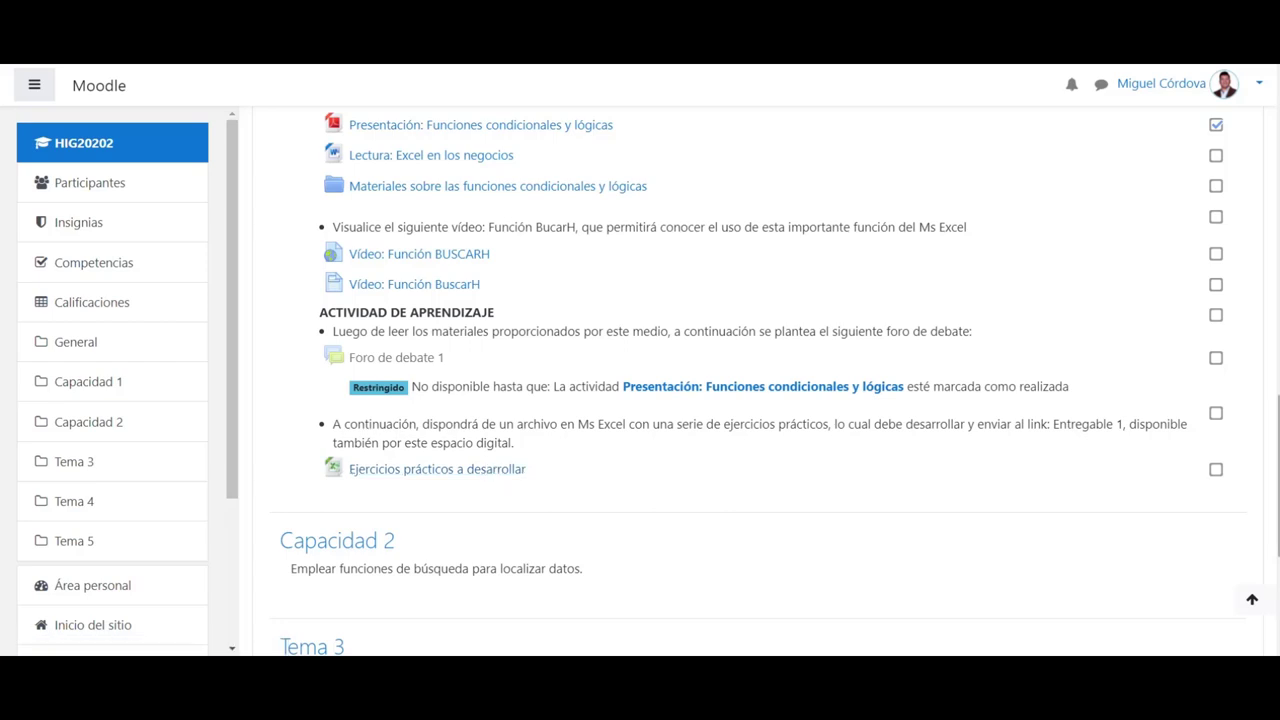
Turn on course editing and add a new Tarea activity to the Capacidad 1 section
scroll(1185, 178, "up", 15)
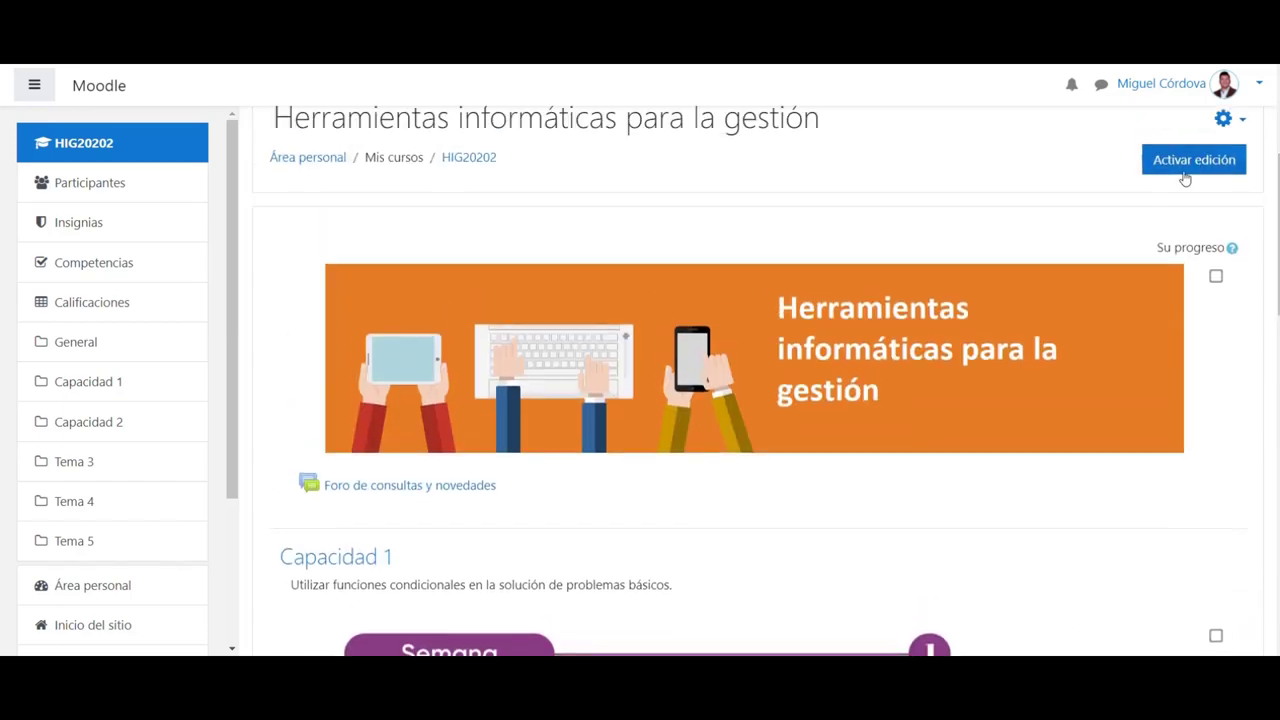
left_click(1184, 164)
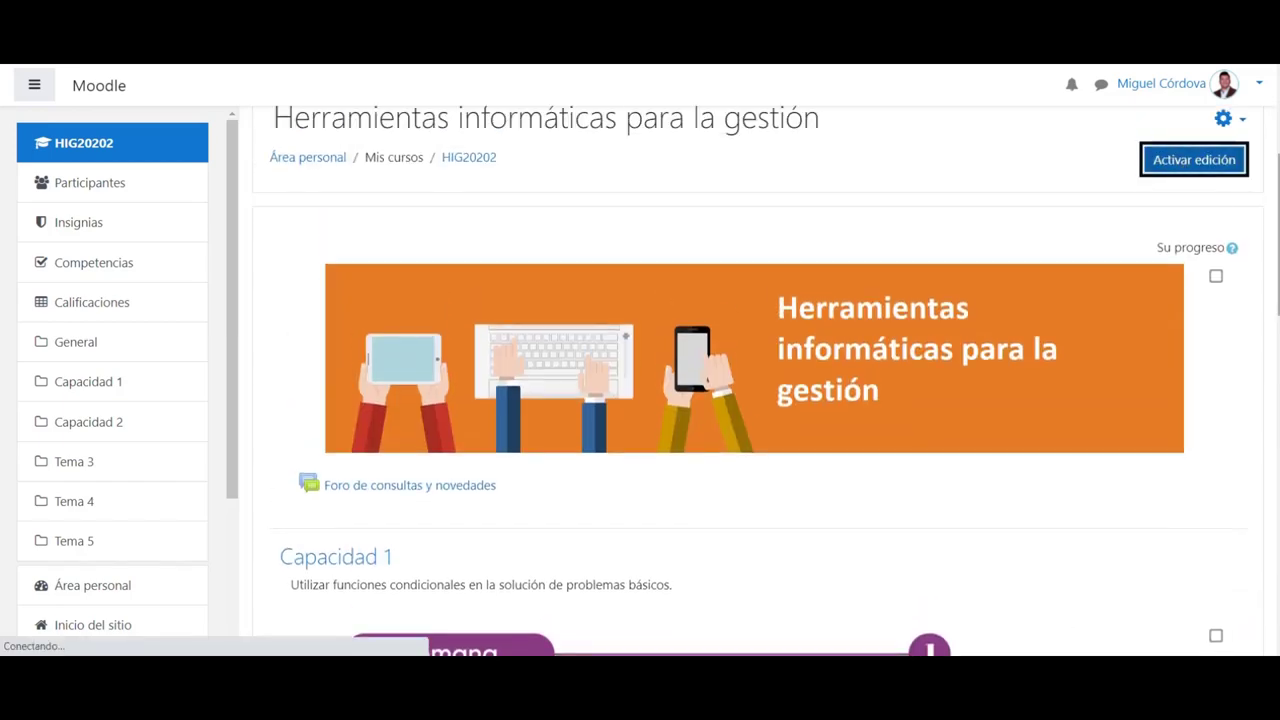
scroll(1275, 566, "down", 15)
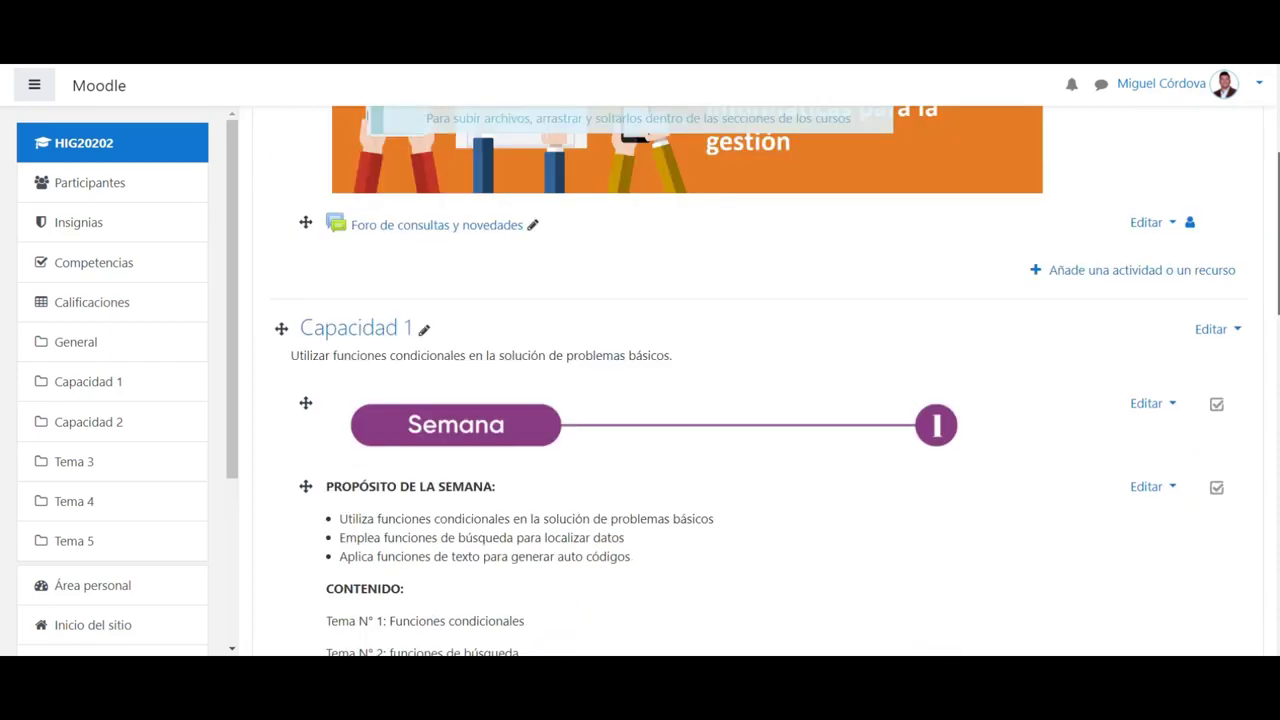
left_click(1096, 285)
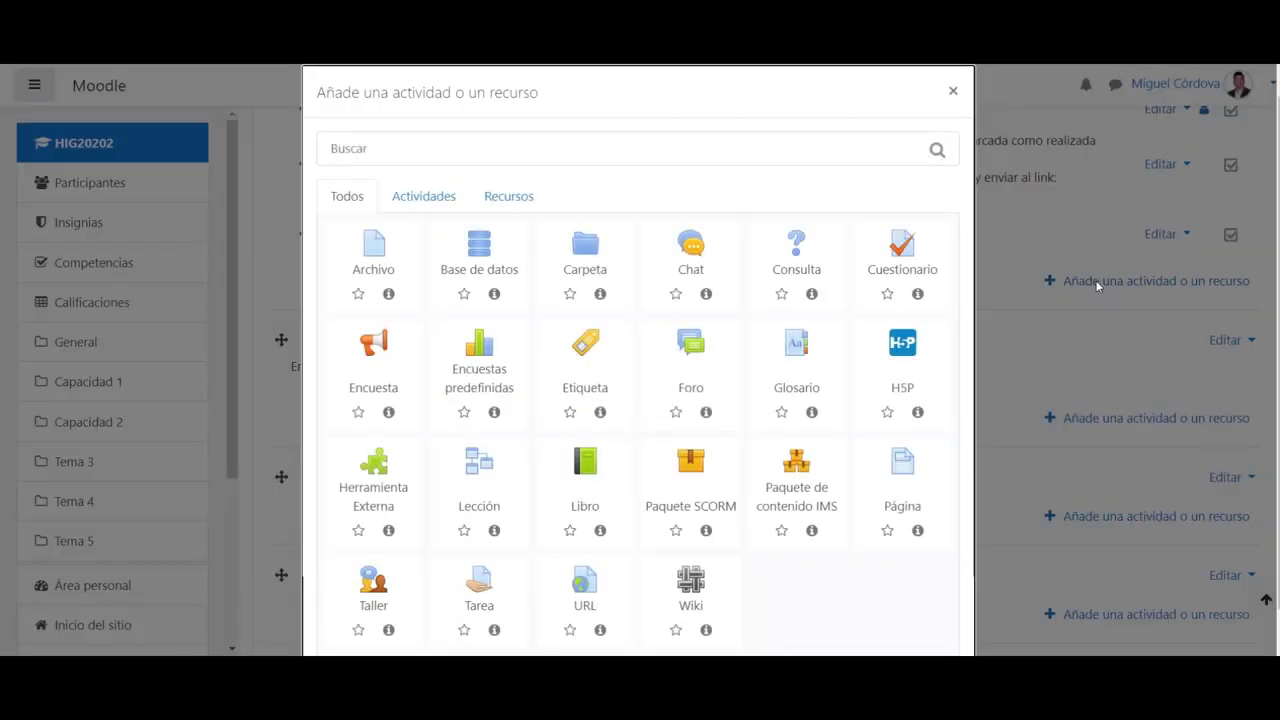
left_click(408, 200)
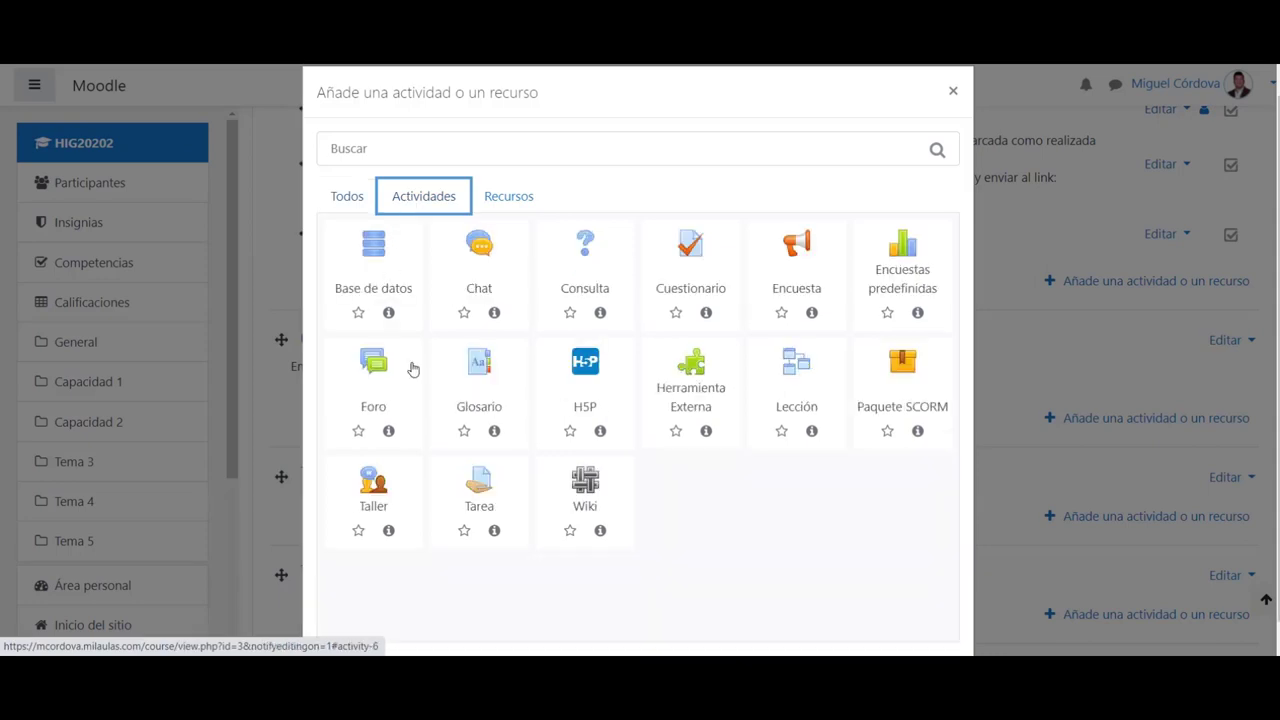
left_click(475, 484)
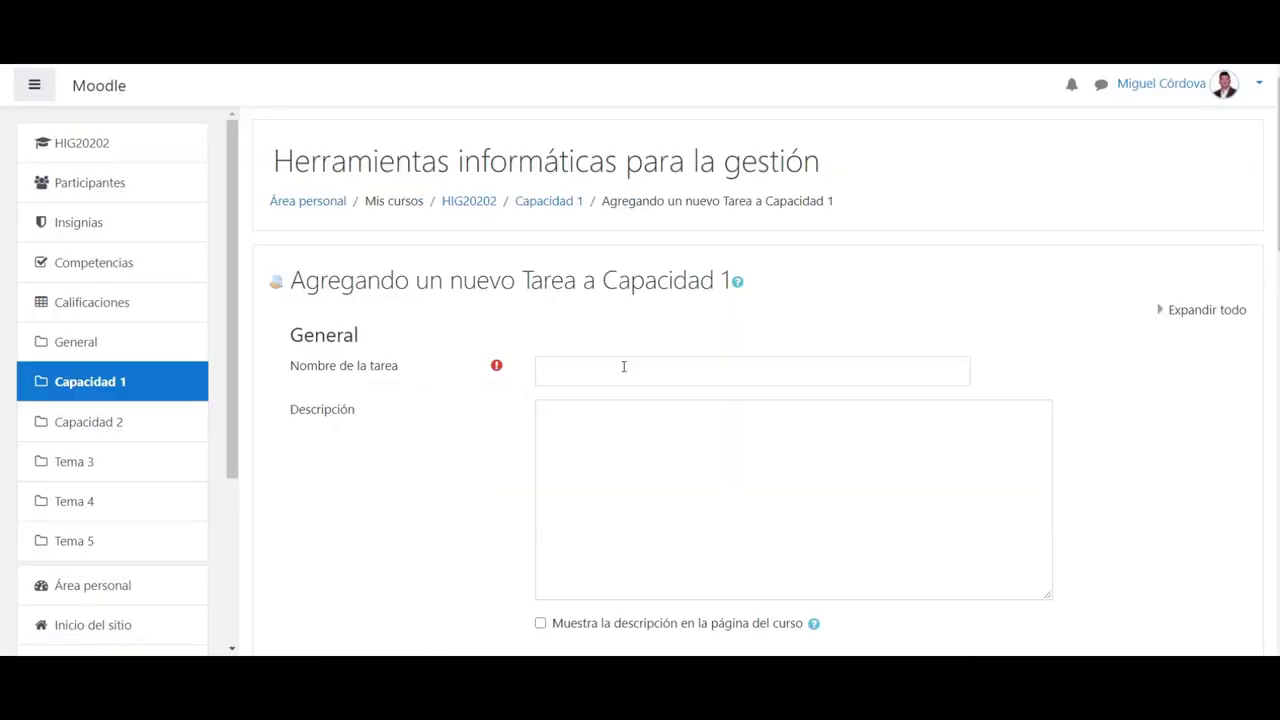
Name the assignment "Entregable 1: Ejercicios prácticos de funciones HBUSCAR"
left_click(623, 367)
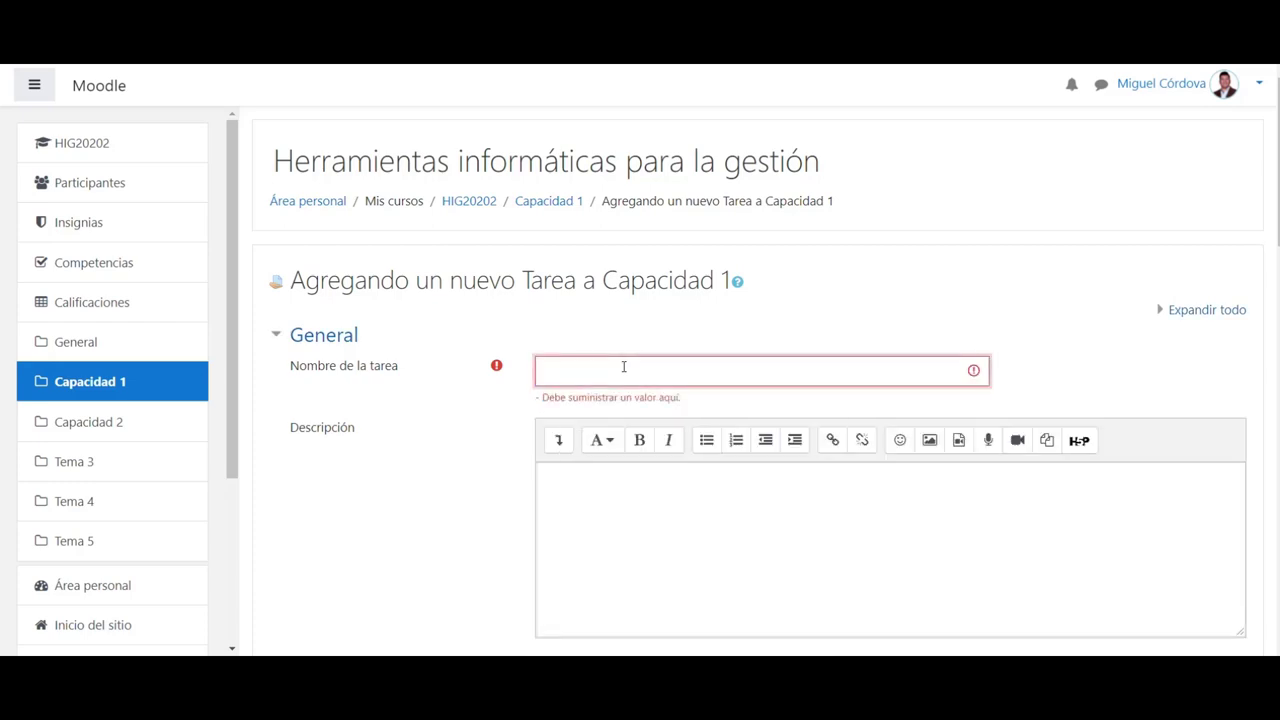
type("Entregable 1: Ejercicios prácticos de funciones HBUSCARTarea")
left_click(637, 514)
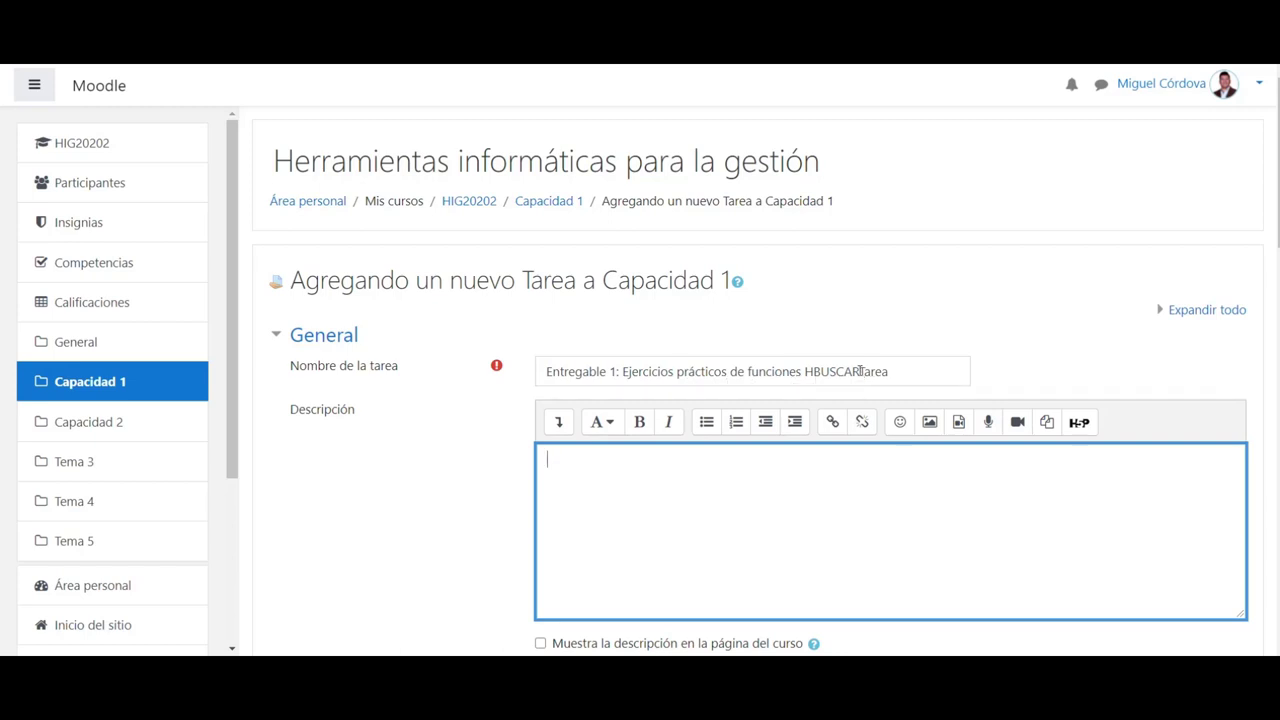
left_click_drag(860, 371, 899, 371)
key("BackSpace")
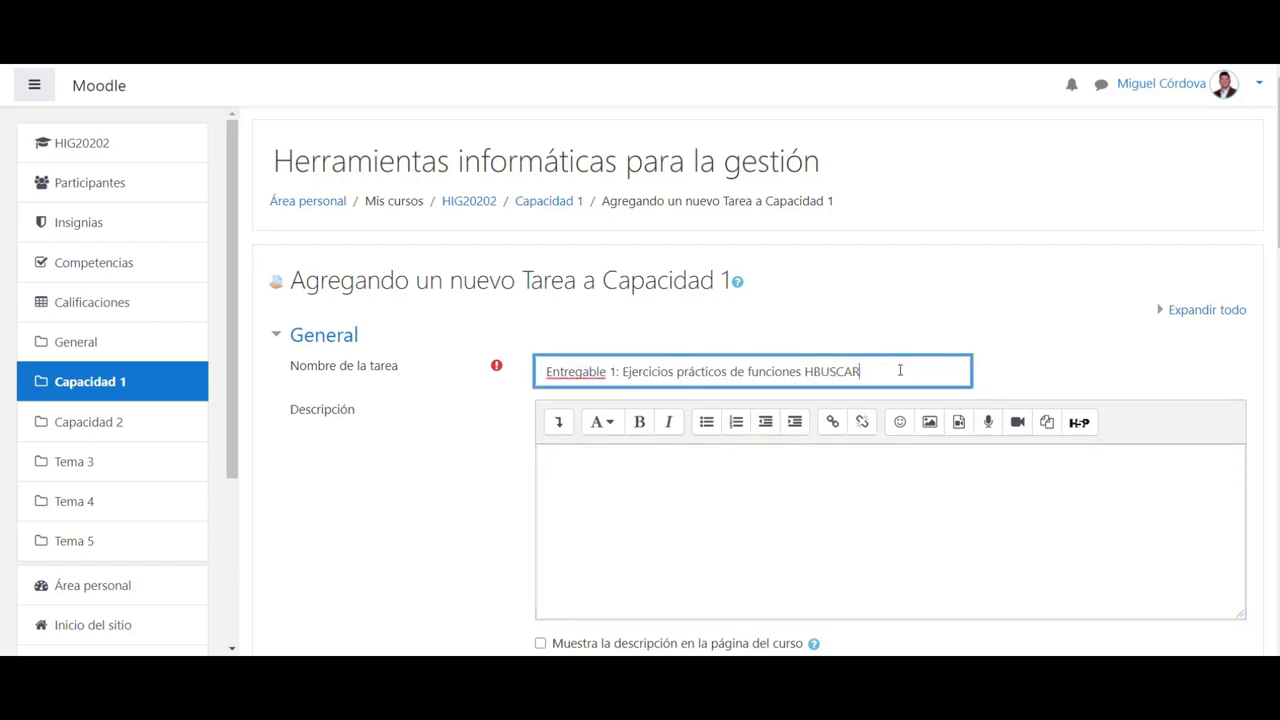
left_click(726, 514)
Set the assignment's due date (Fecha de entrega) to 31 julio 2020 at 23:59
scroll(760, 467, "down", 1)
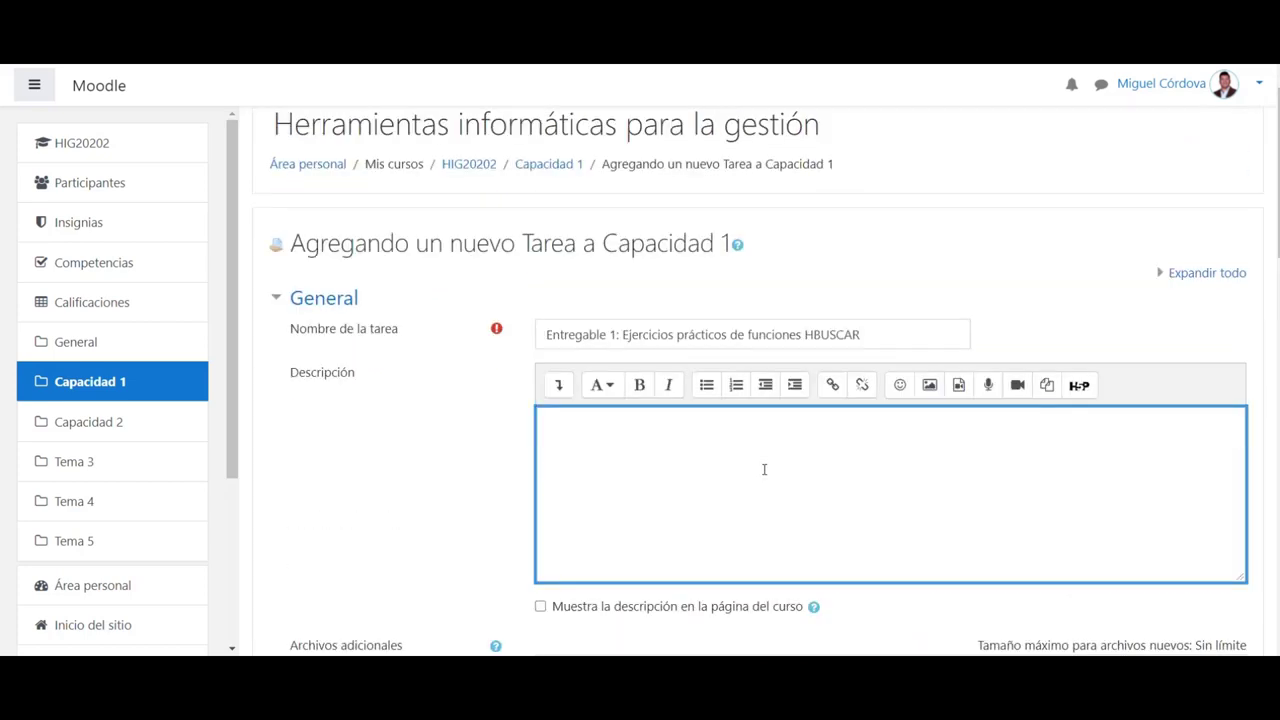
scroll(637, 469, "down", 2)
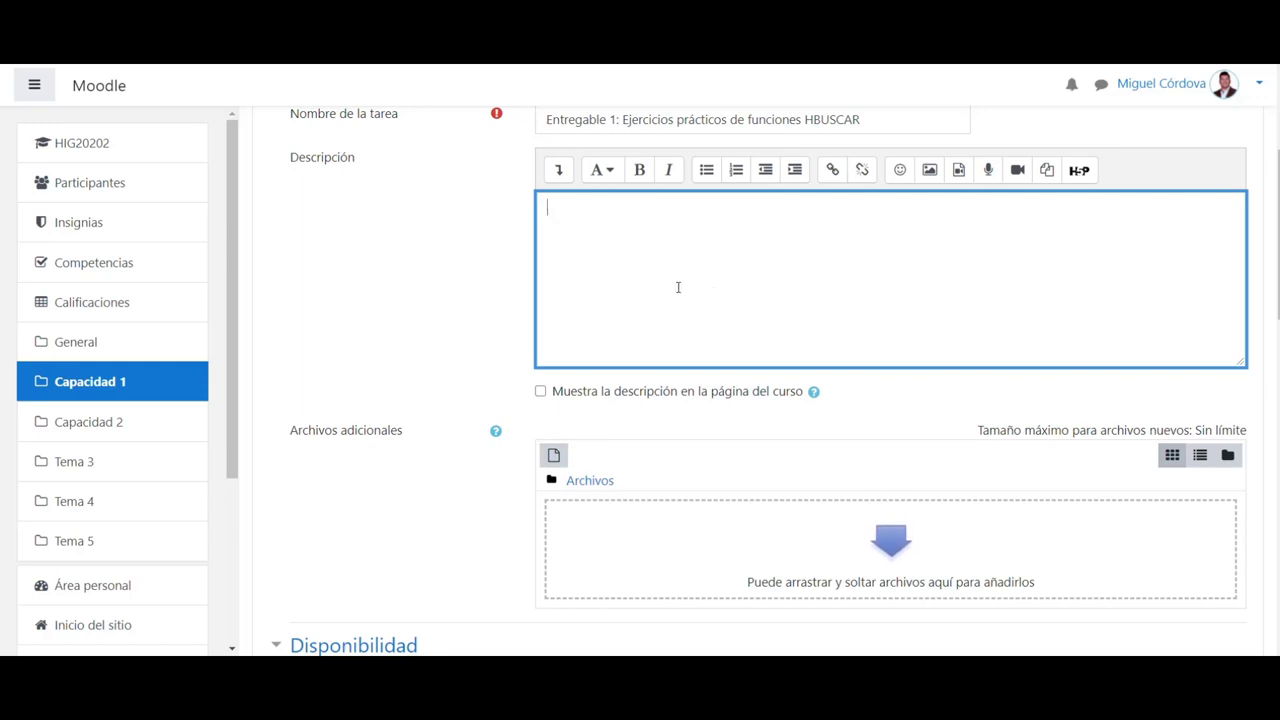
scroll(1262, 300, "down", 4)
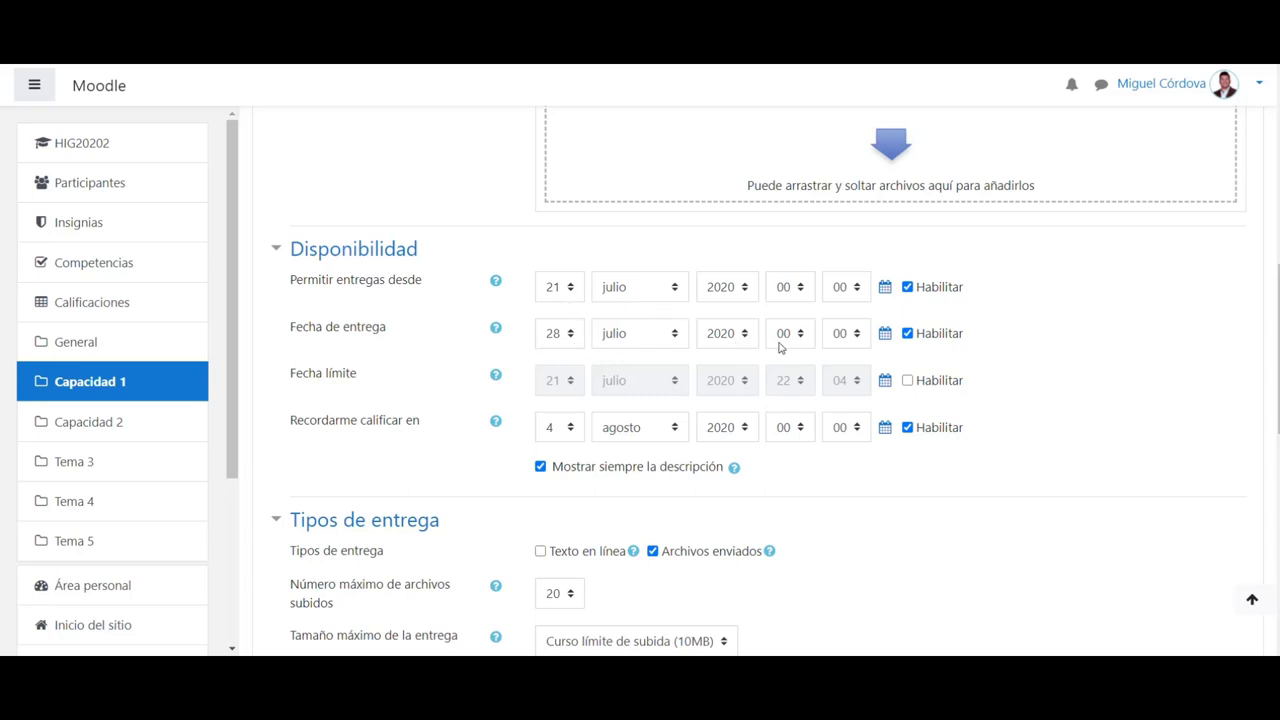
left_click(885, 334)
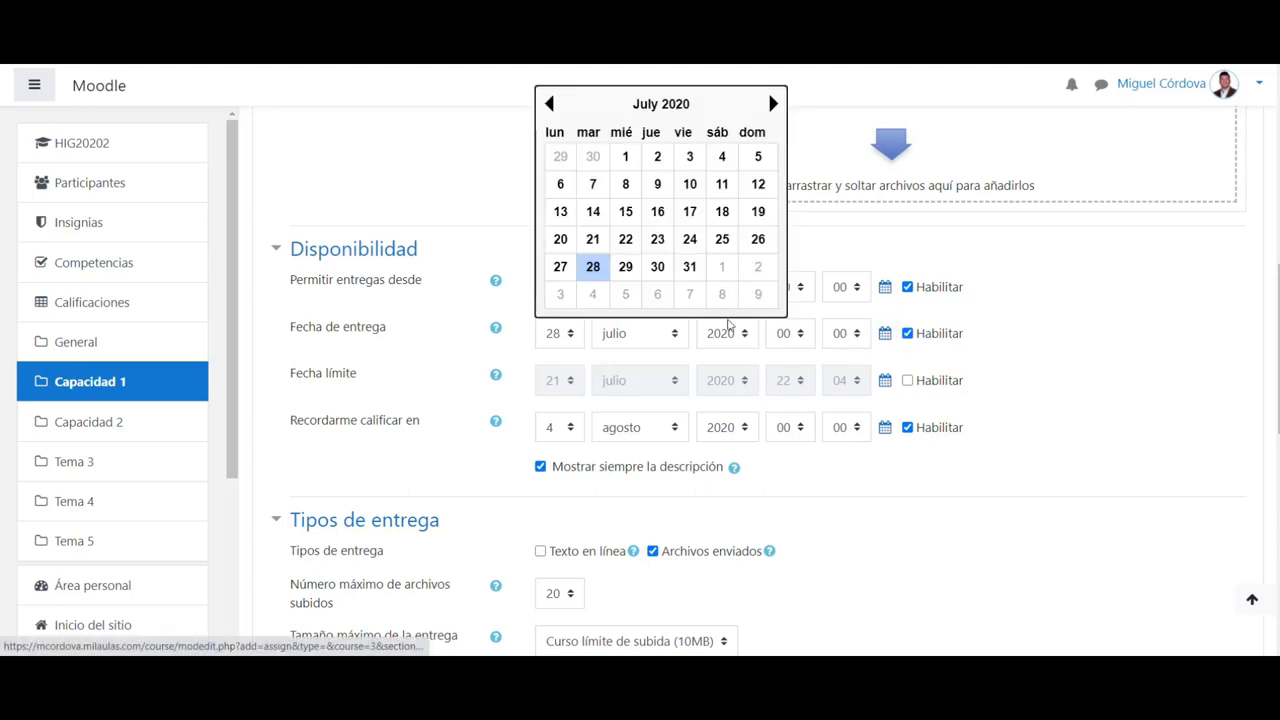
left_click(688, 268)
left_click(798, 343)
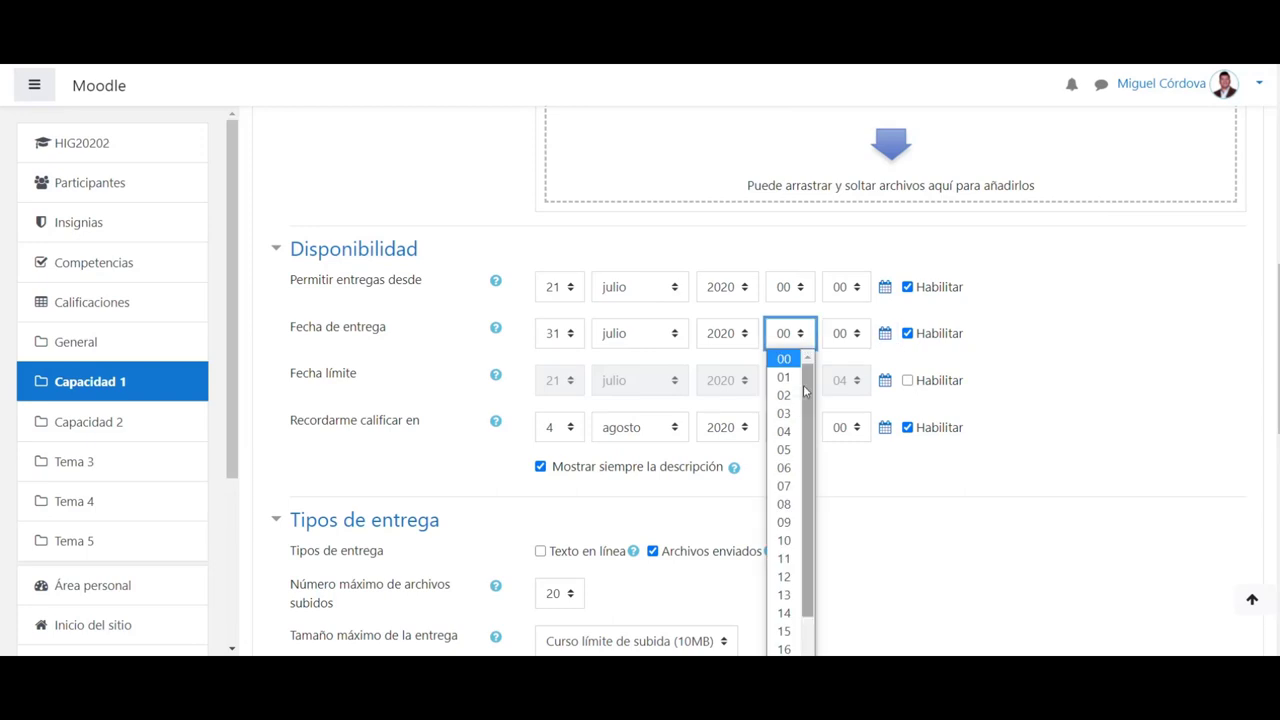
scroll(803, 384, "down", 3)
left_click(784, 649)
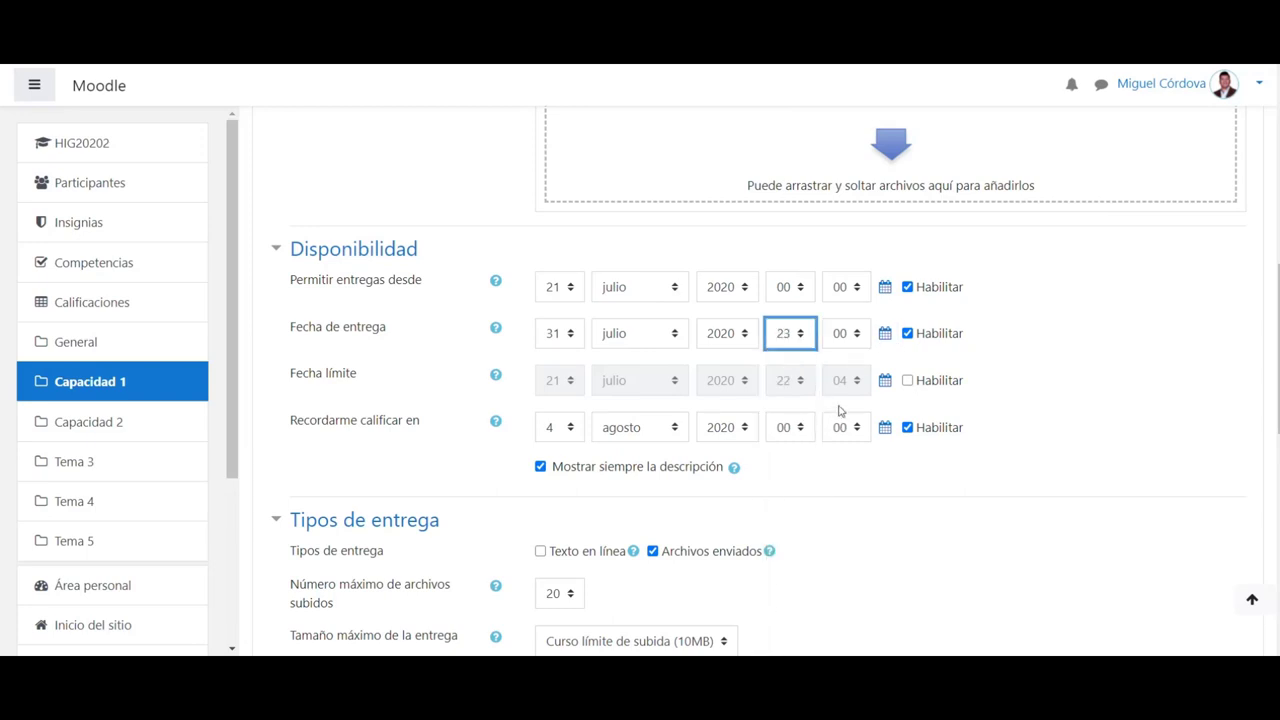
left_click(845, 333)
scroll(845, 500, "down", 10)
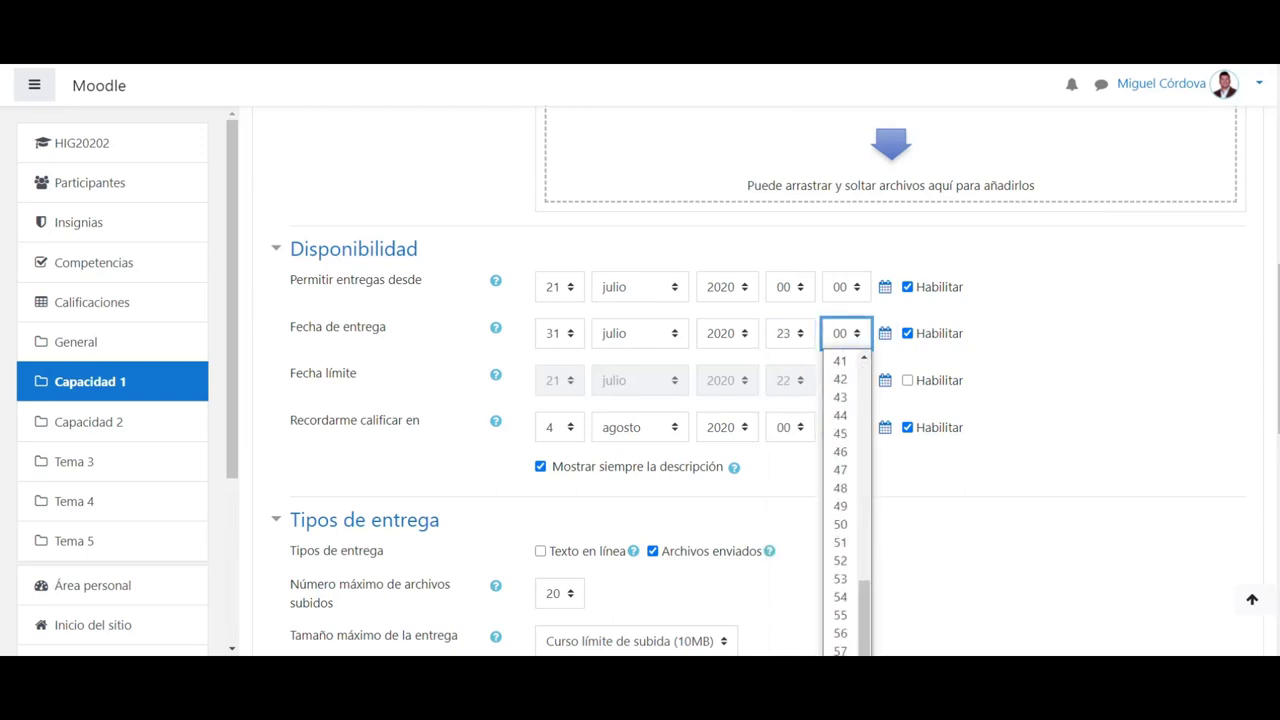
left_click(836, 627)
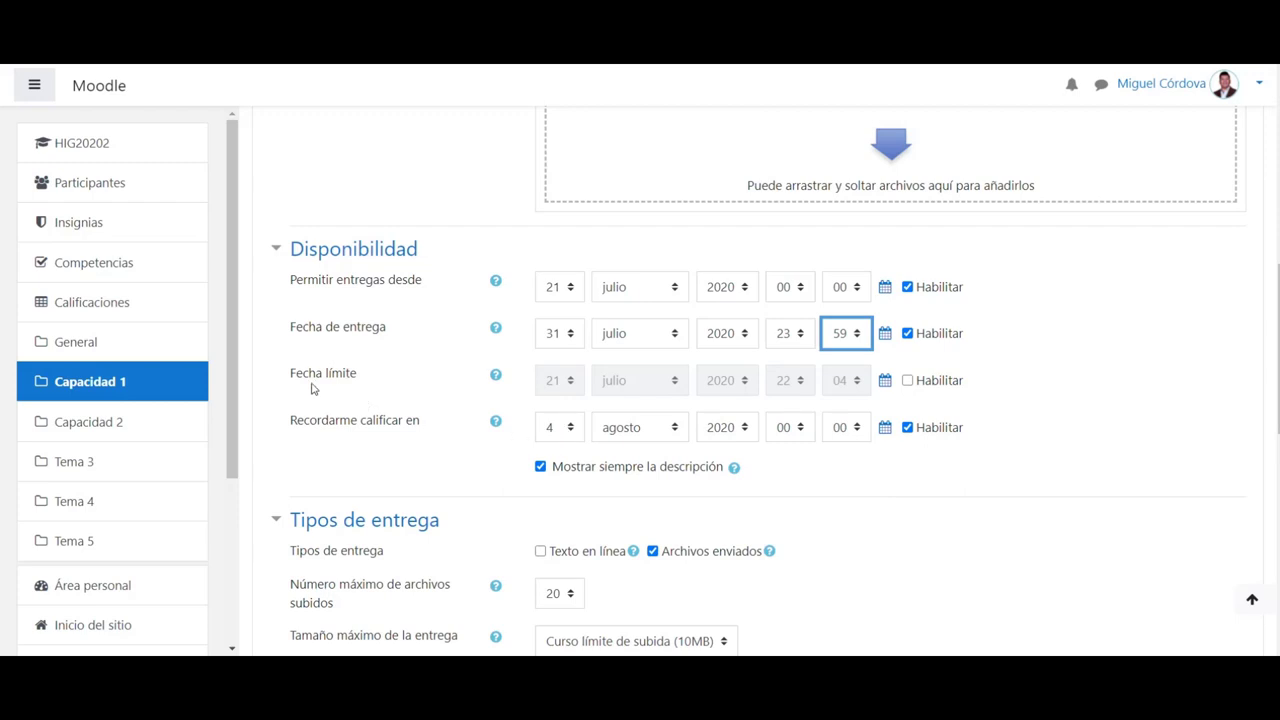
Enable the assignment's cut-off date (Fecha límite) and set it to 2 agosto 2020 at 23:59
left_click(907, 382)
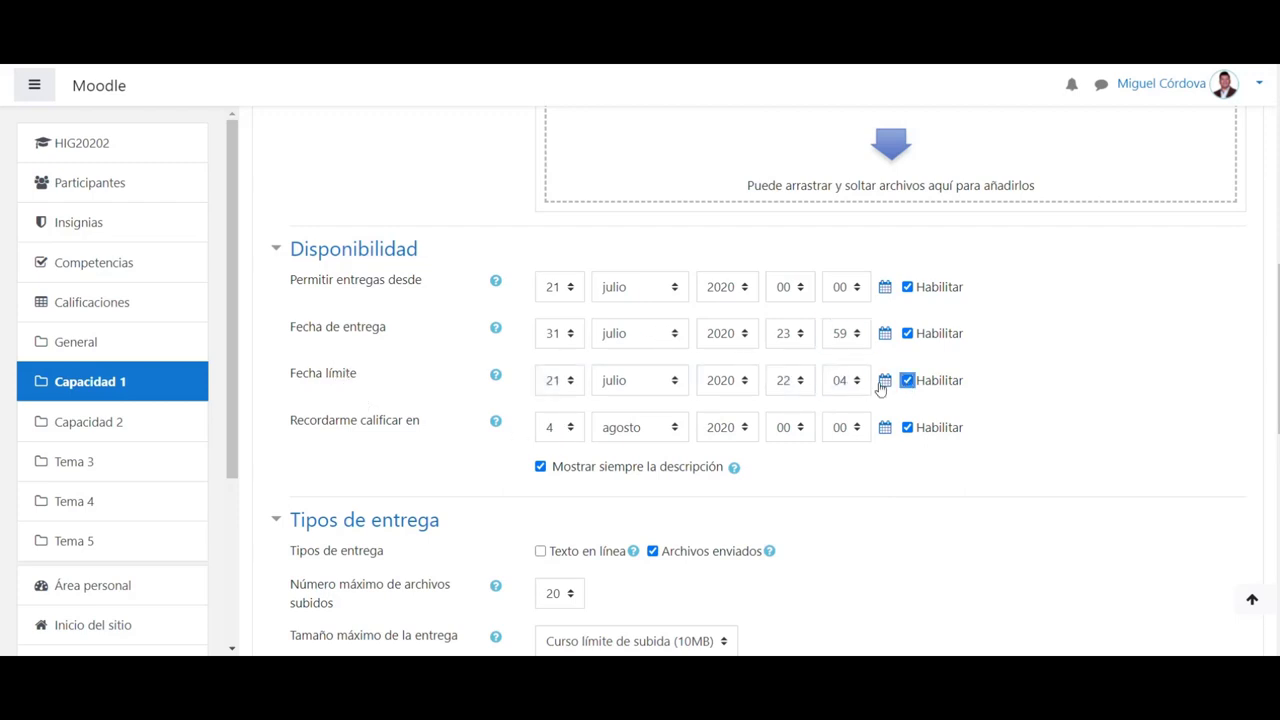
left_click(884, 382)
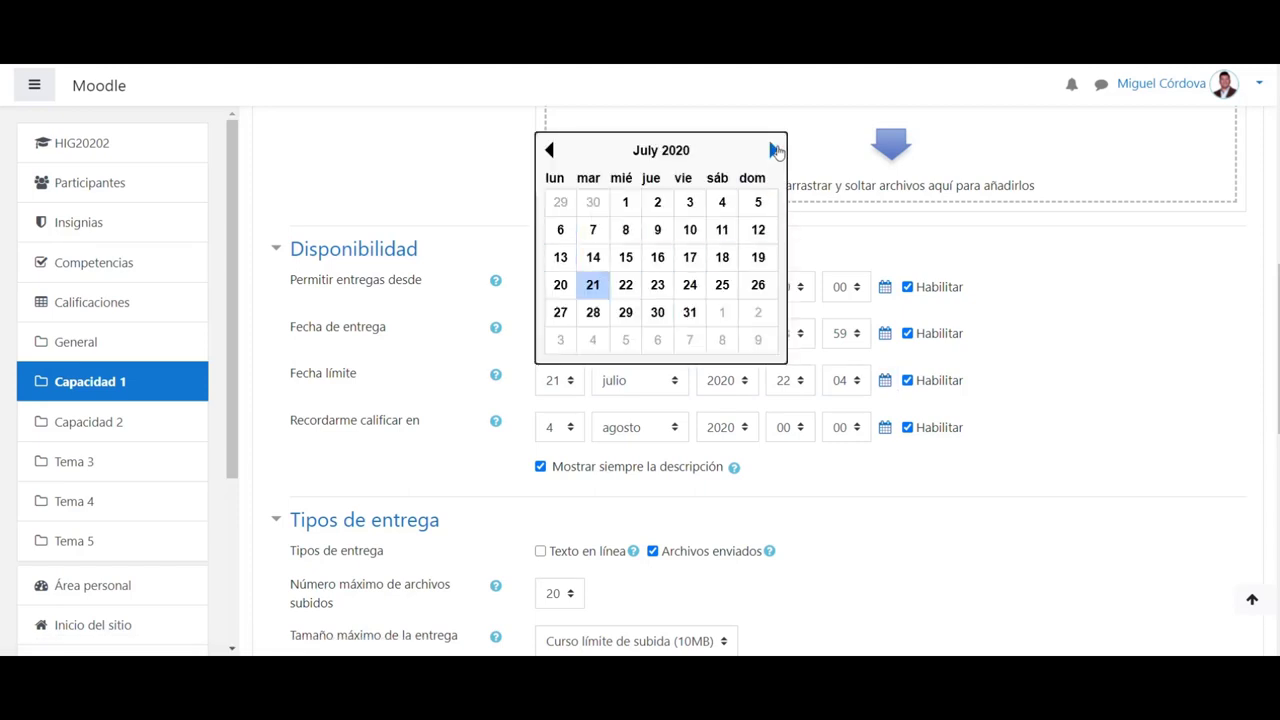
left_click(776, 150)
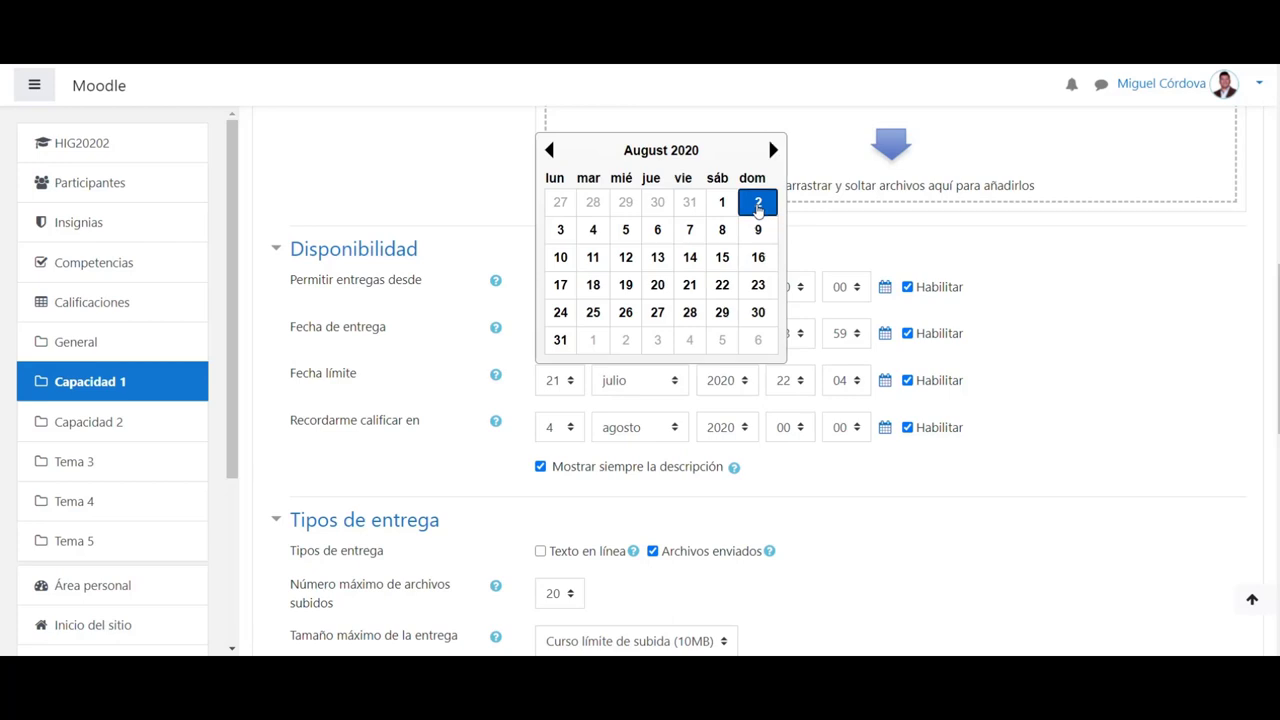
left_click(758, 204)
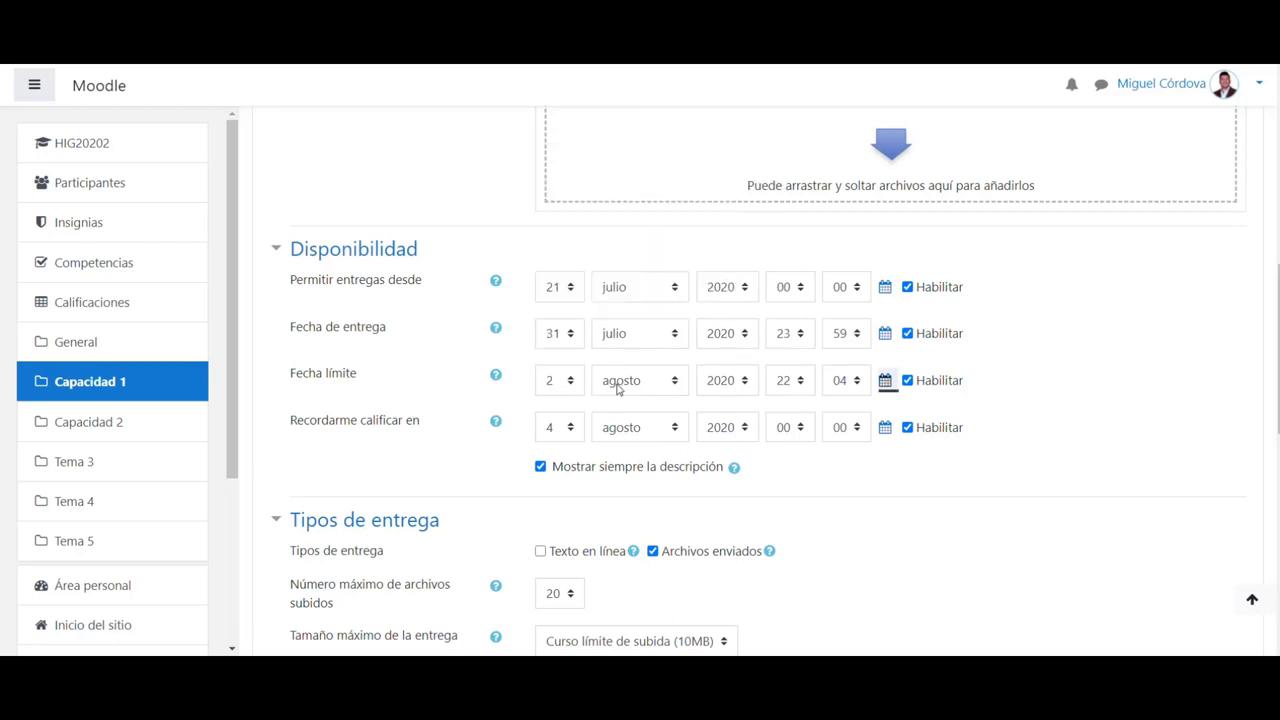
left_click(783, 388)
left_click(784, 356)
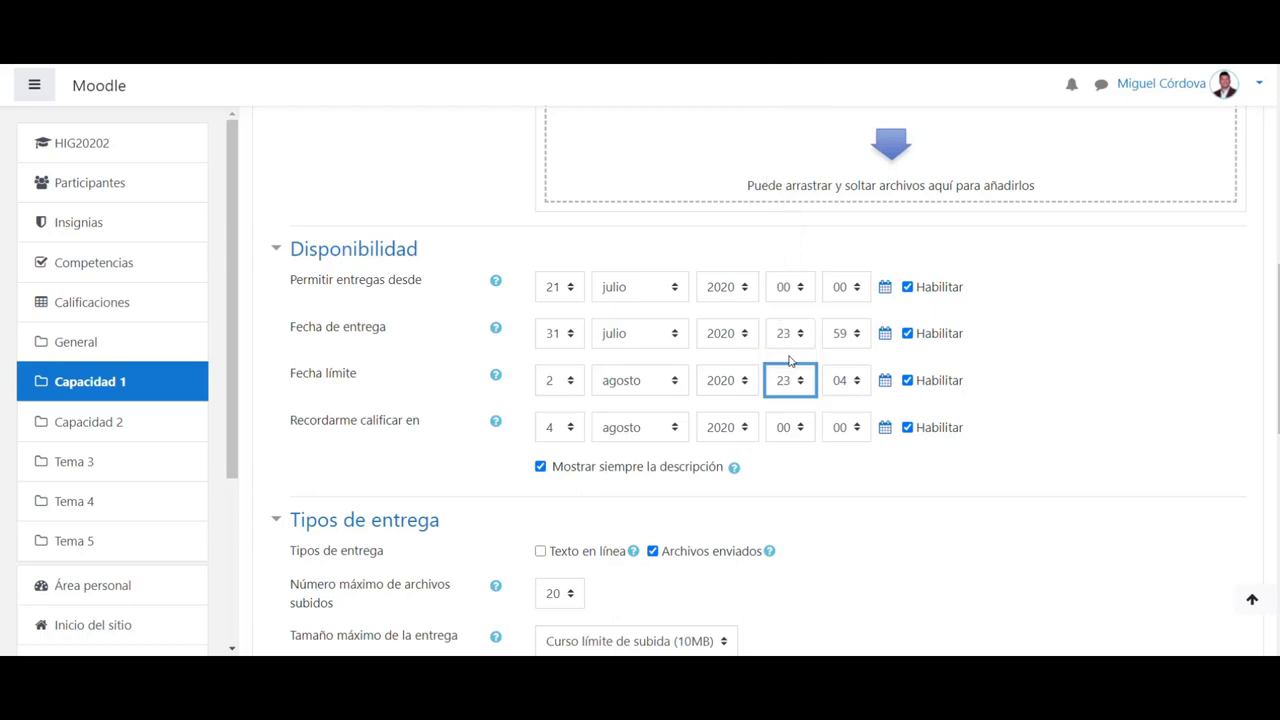
left_click(840, 381)
scroll(864, 349, "down", 3)
scroll(864, 349, "down", 3)
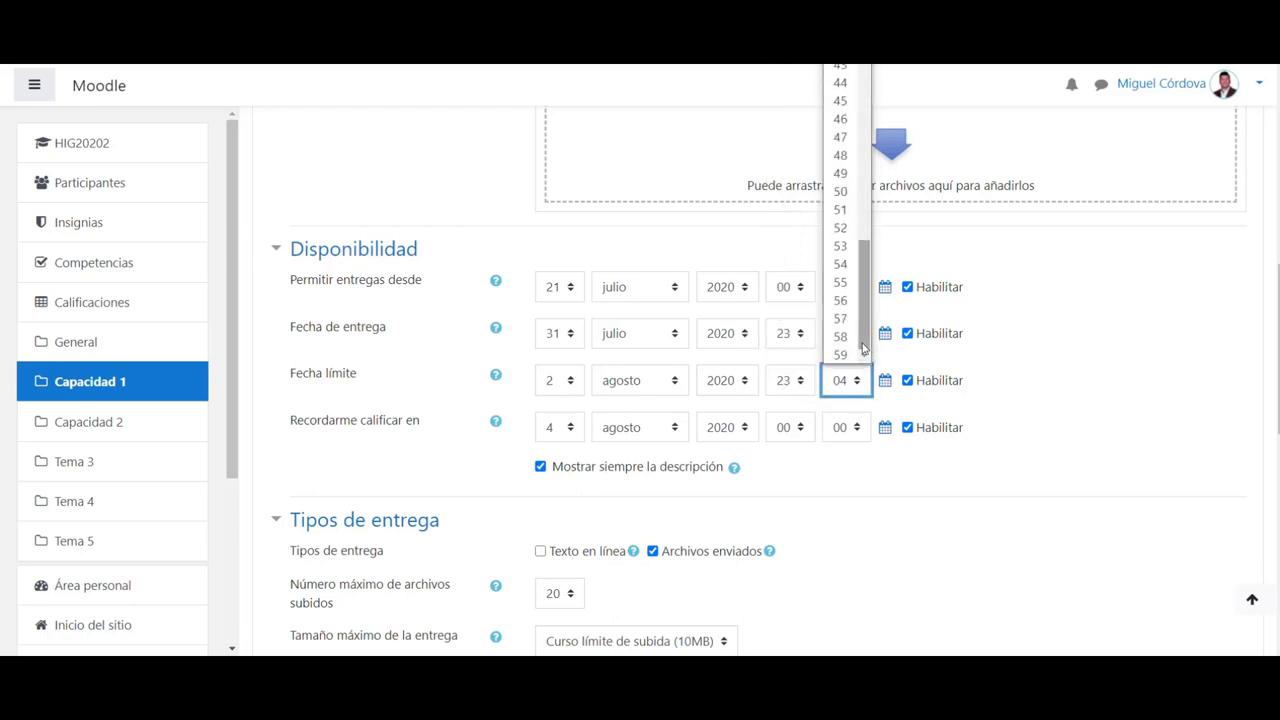
left_click(843, 352)
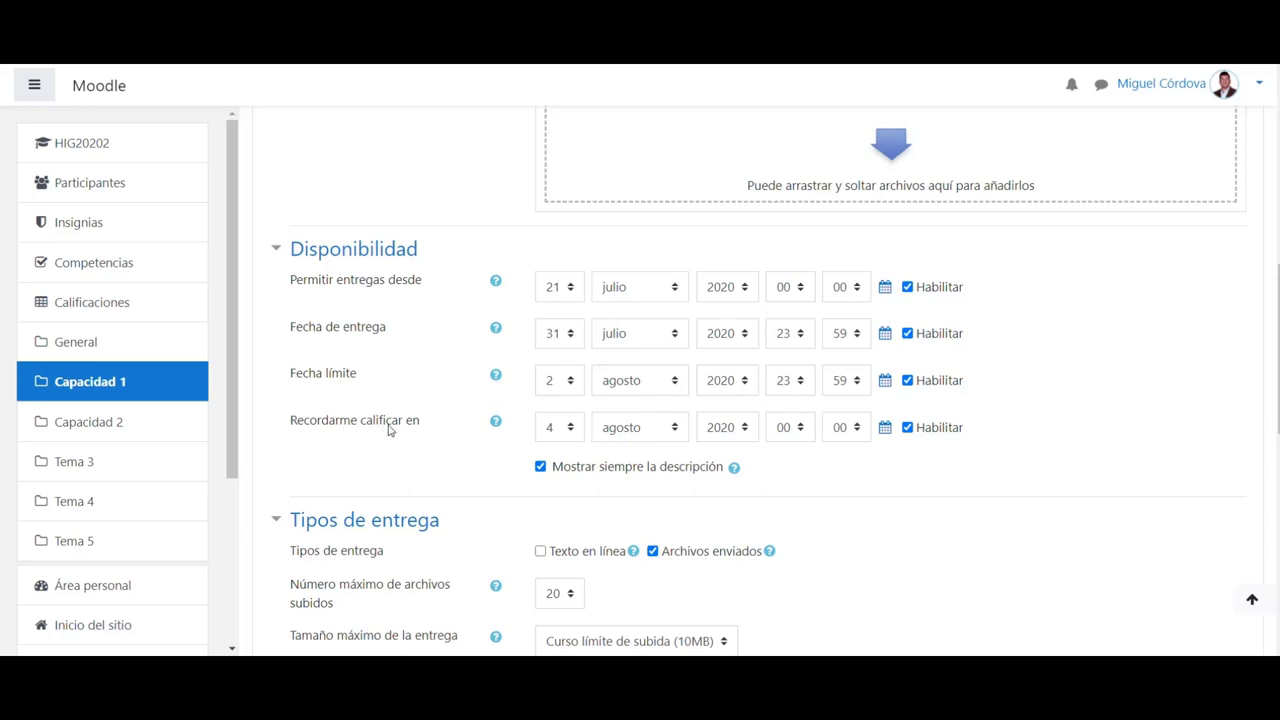
Set the grading reminder (Recordarme calificar en) to 3 agosto 2020 and enable Texto en línea as a submission type
left_click(885, 428)
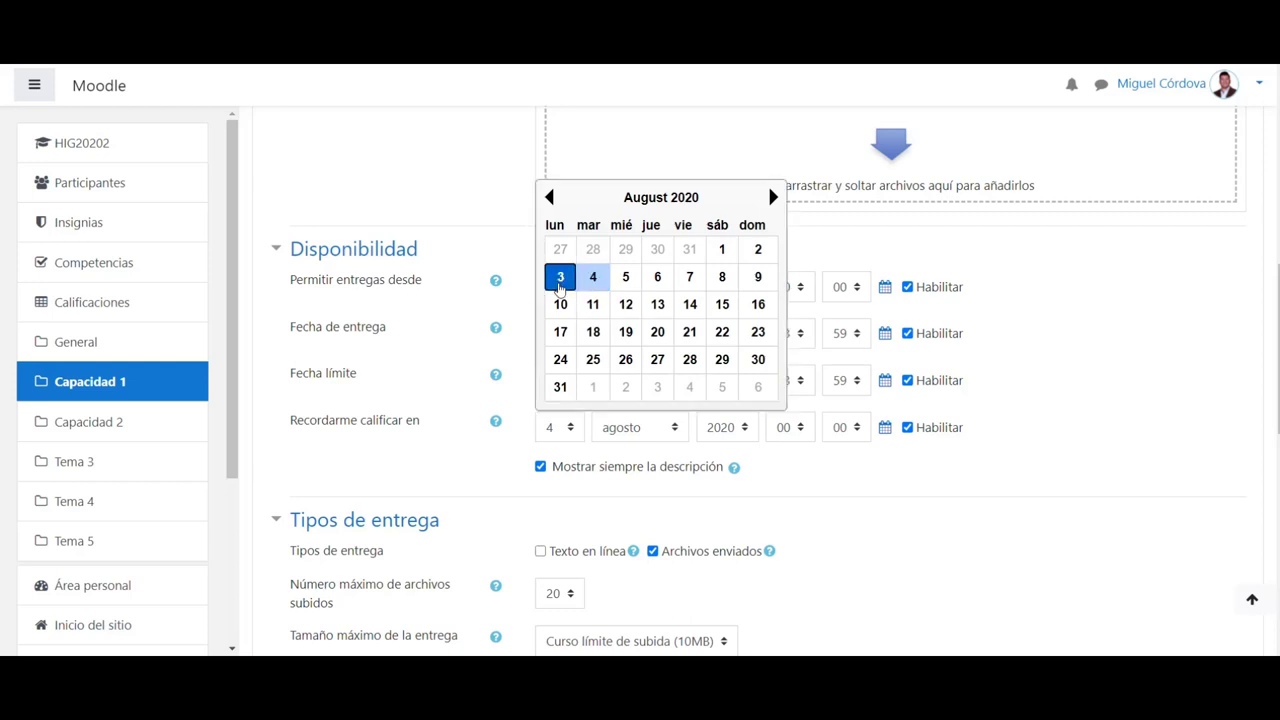
left_click(560, 280)
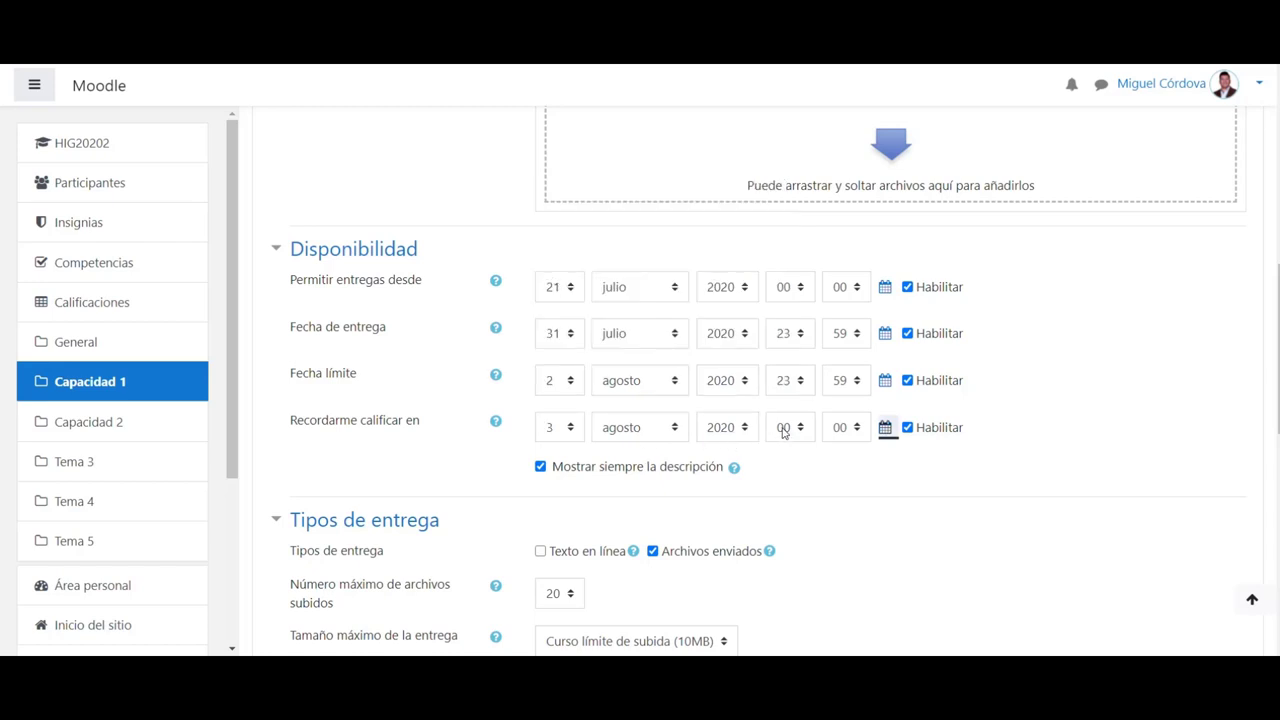
scroll(947, 453, "down", 2)
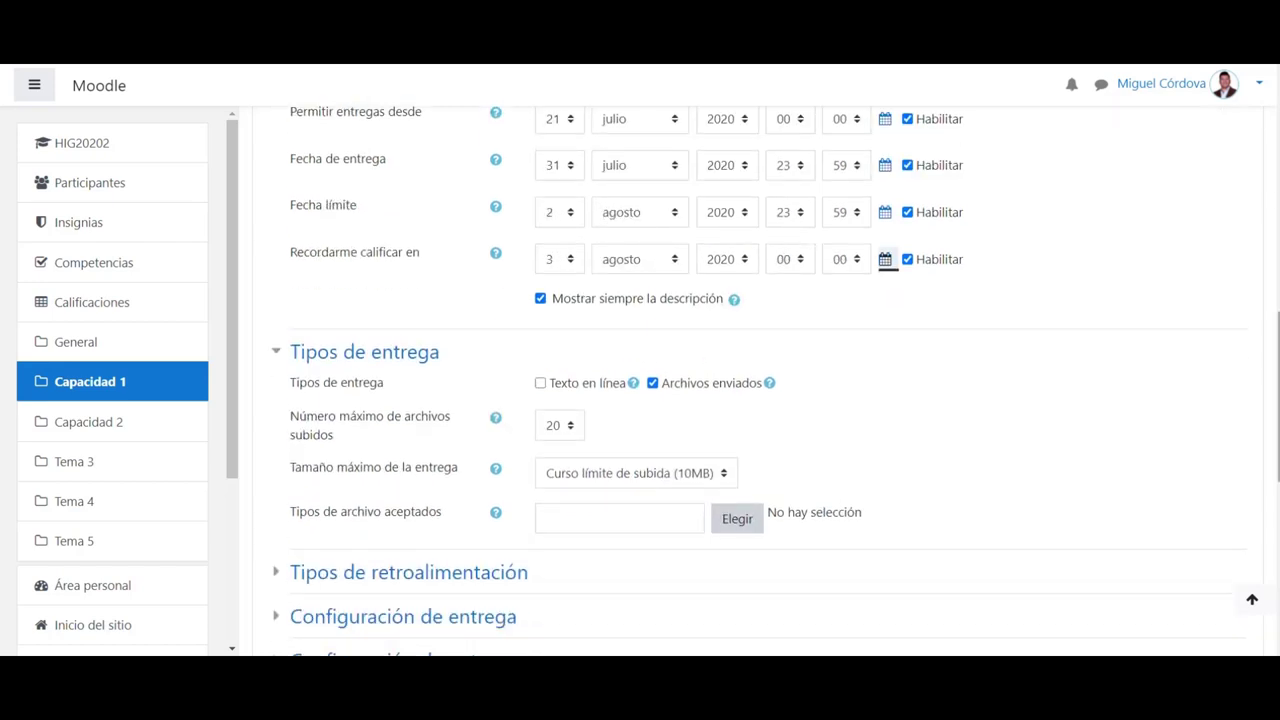
scroll(759, 380, "down", 1)
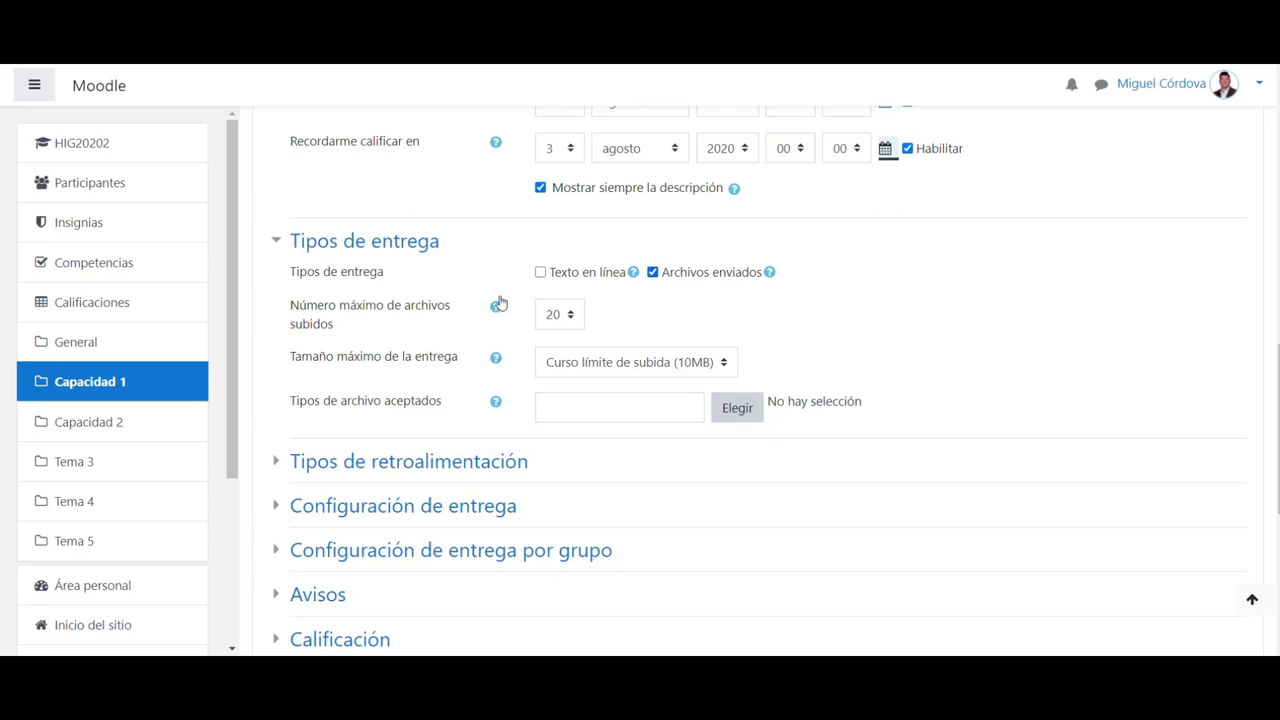
left_click(540, 272)
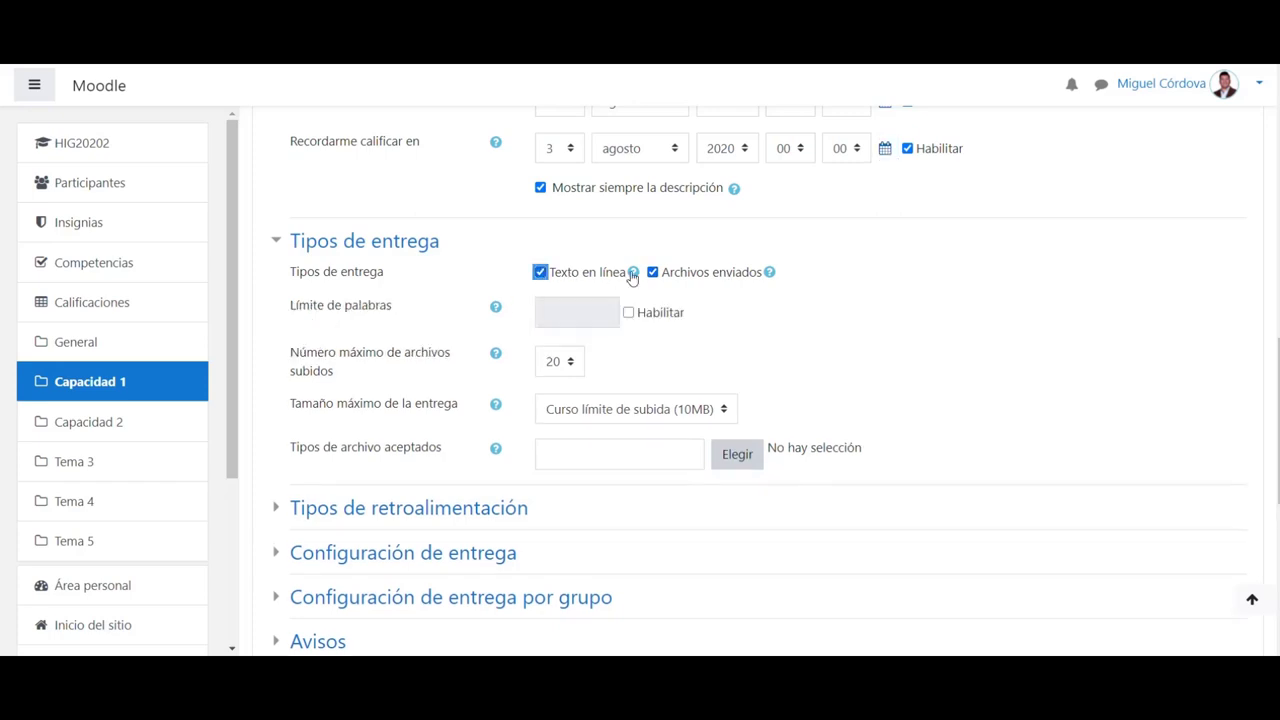
Limit the Tipos de entrega to Archivos enviados with Texto en línea disabled, and set the maximum number of uploaded files to 1
left_click(652, 272)
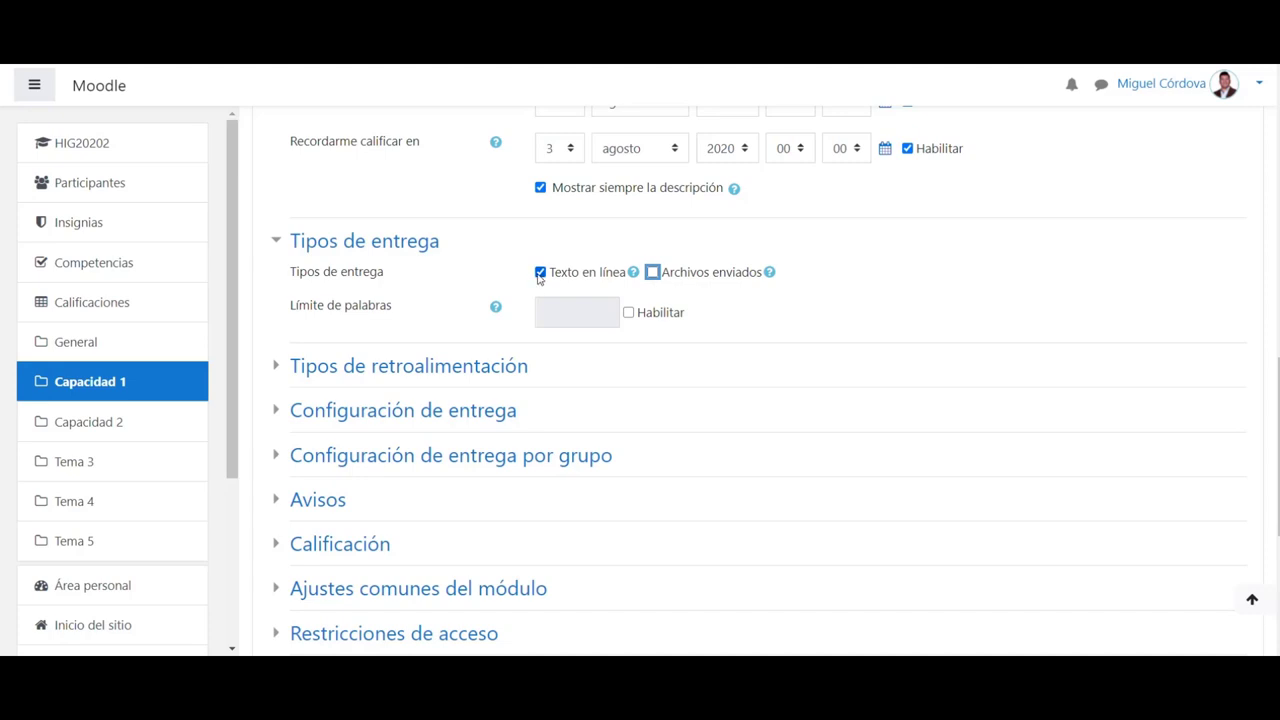
left_click(539, 274)
left_click(652, 273)
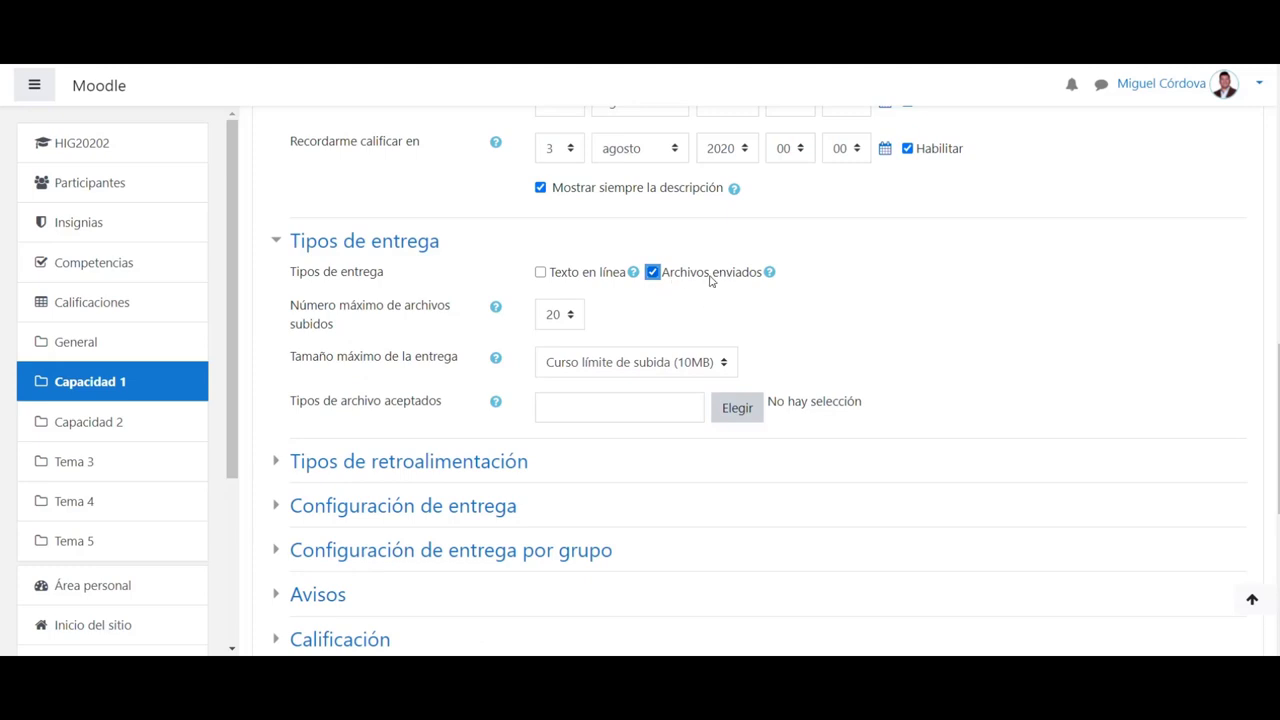
left_click(548, 318)
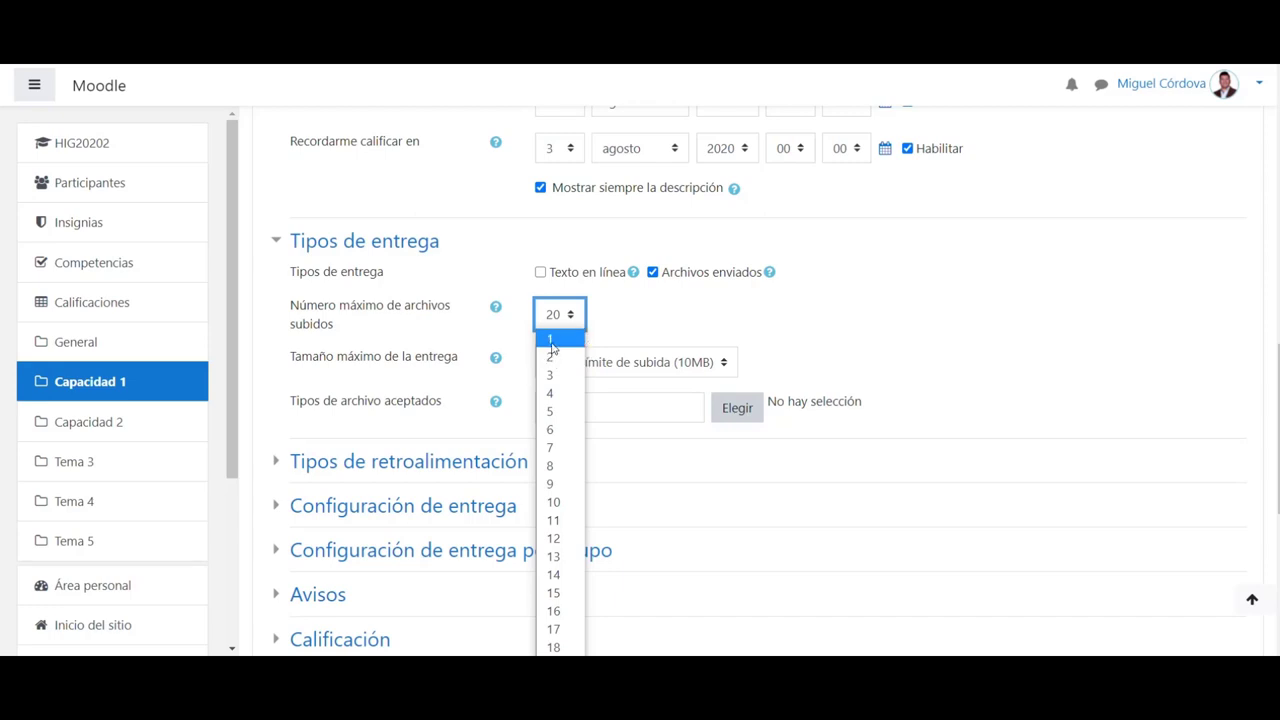
left_click(551, 341)
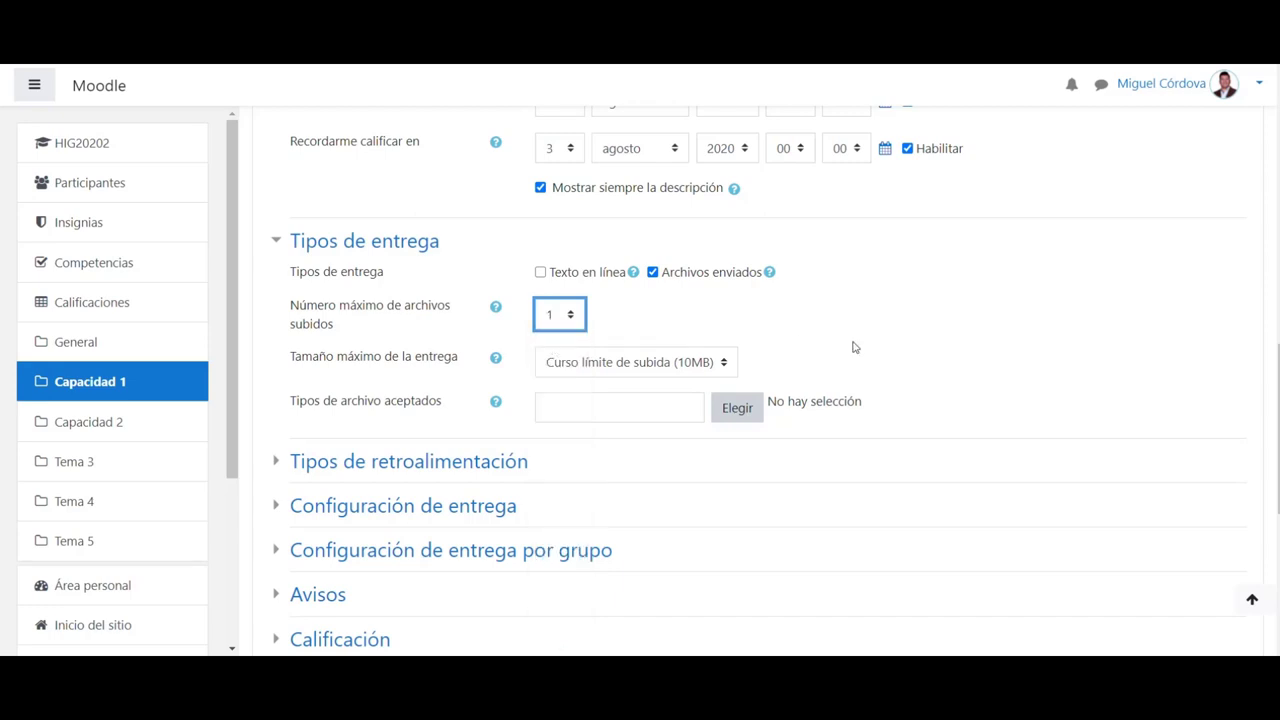
Enable Archivos de retroalimentación as an additional feedback type for the assignment
scroll(815, 340, "down", 1)
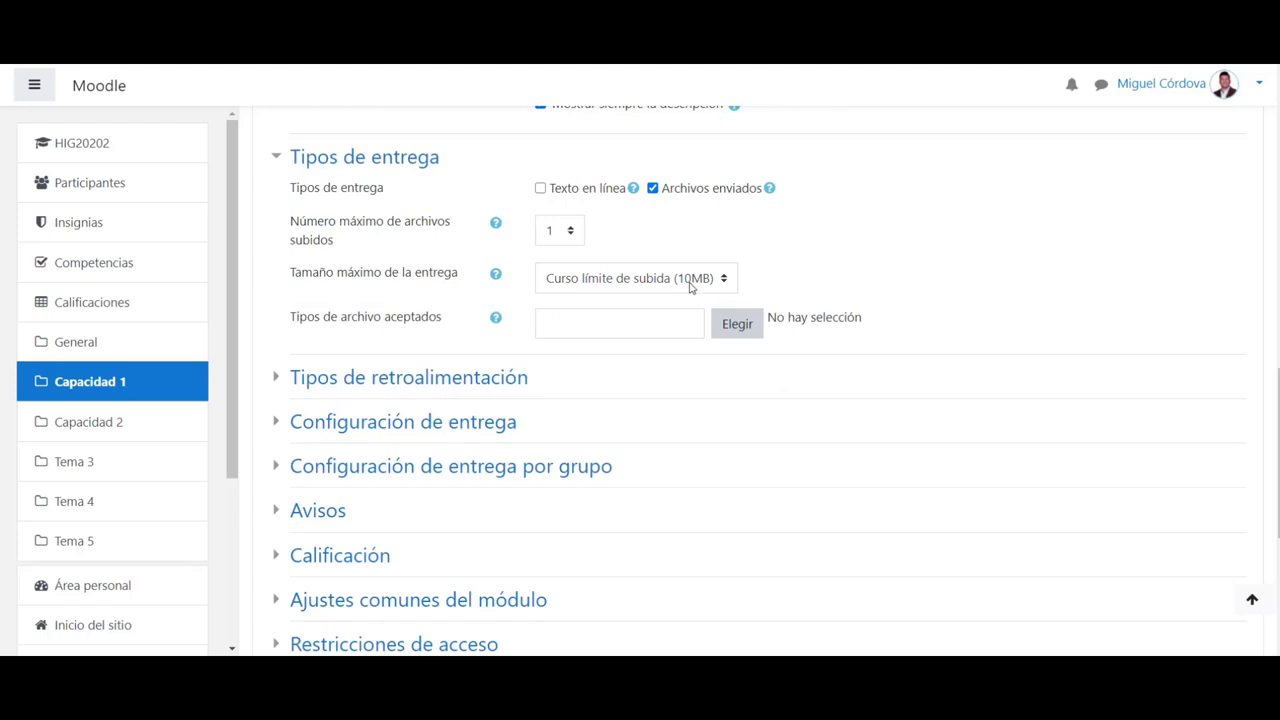
left_click(281, 387)
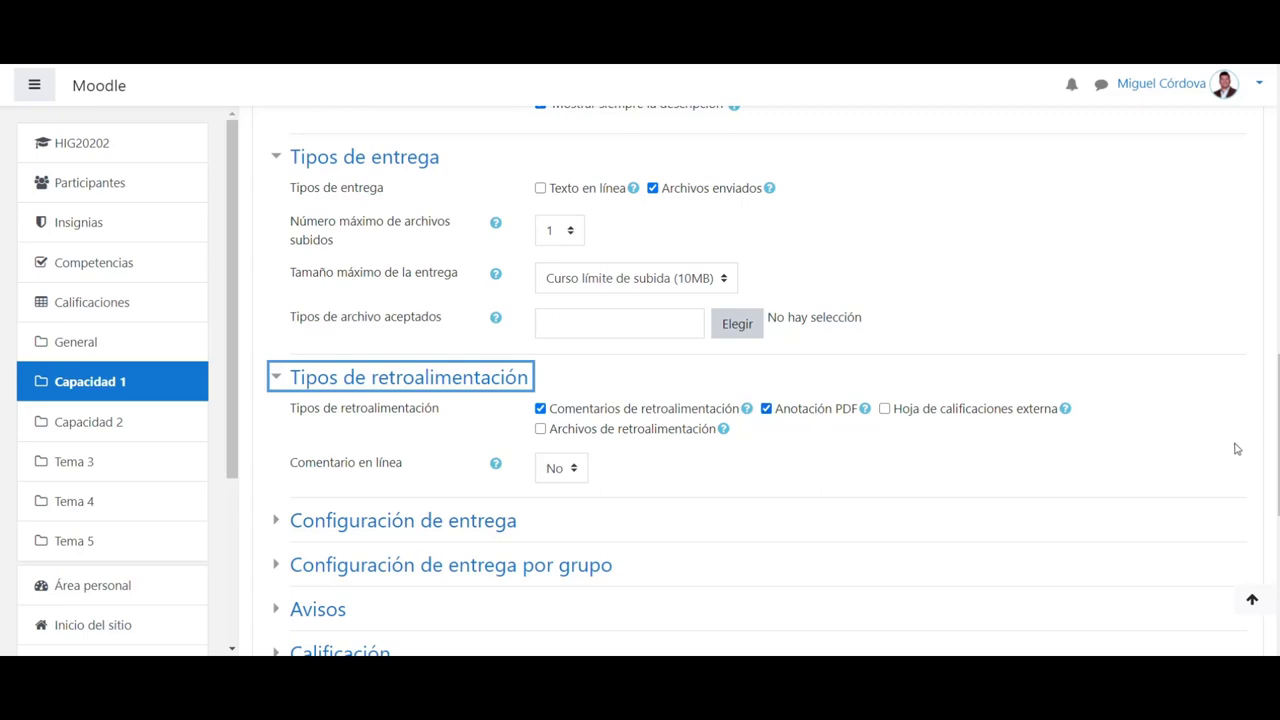
scroll(1274, 430, "down", 1)
scroll(1270, 430, "down", 1)
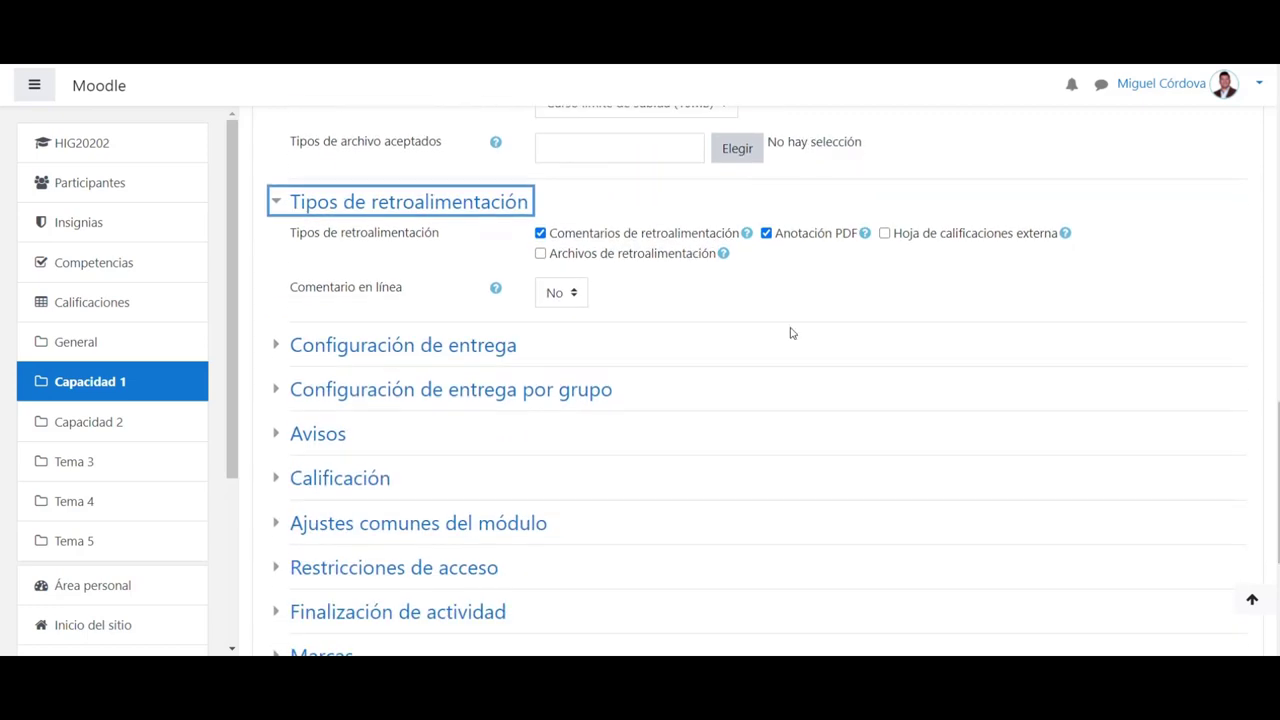
left_click(540, 255)
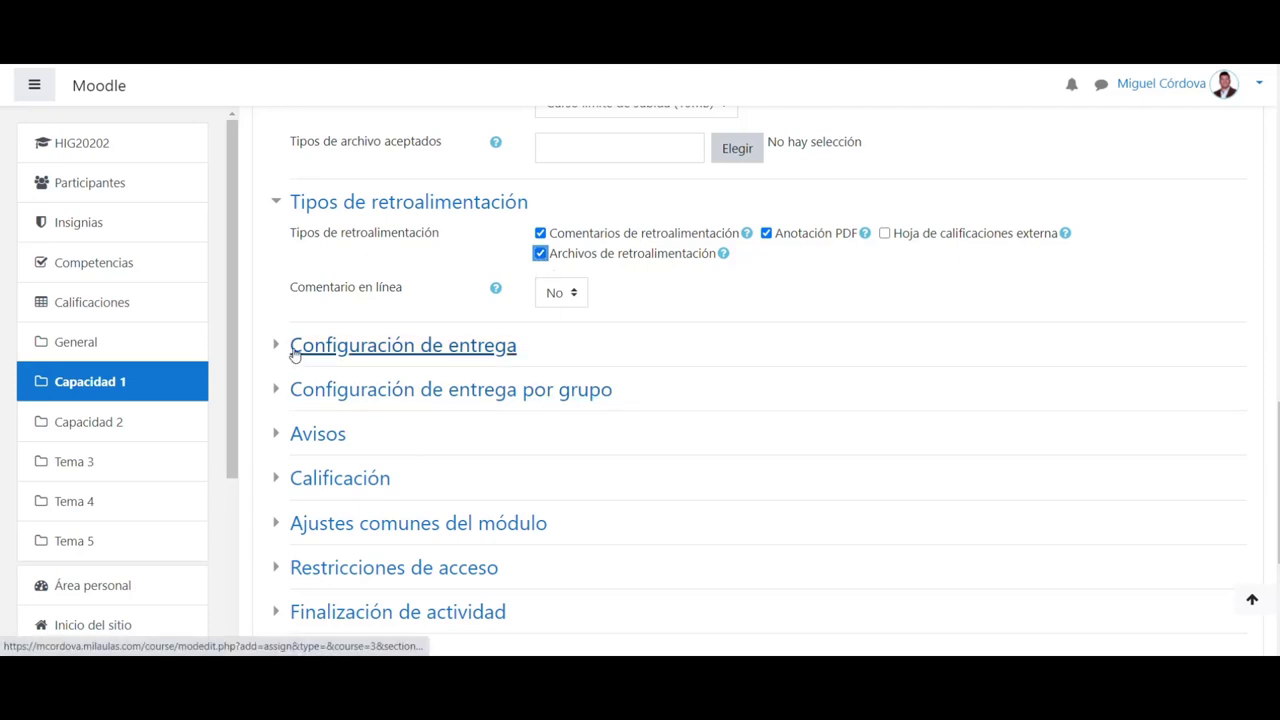
Set the assignment's Puntuación máxima to 20 and check the available grading methods, keeping Calificación simple directa
left_click(284, 484)
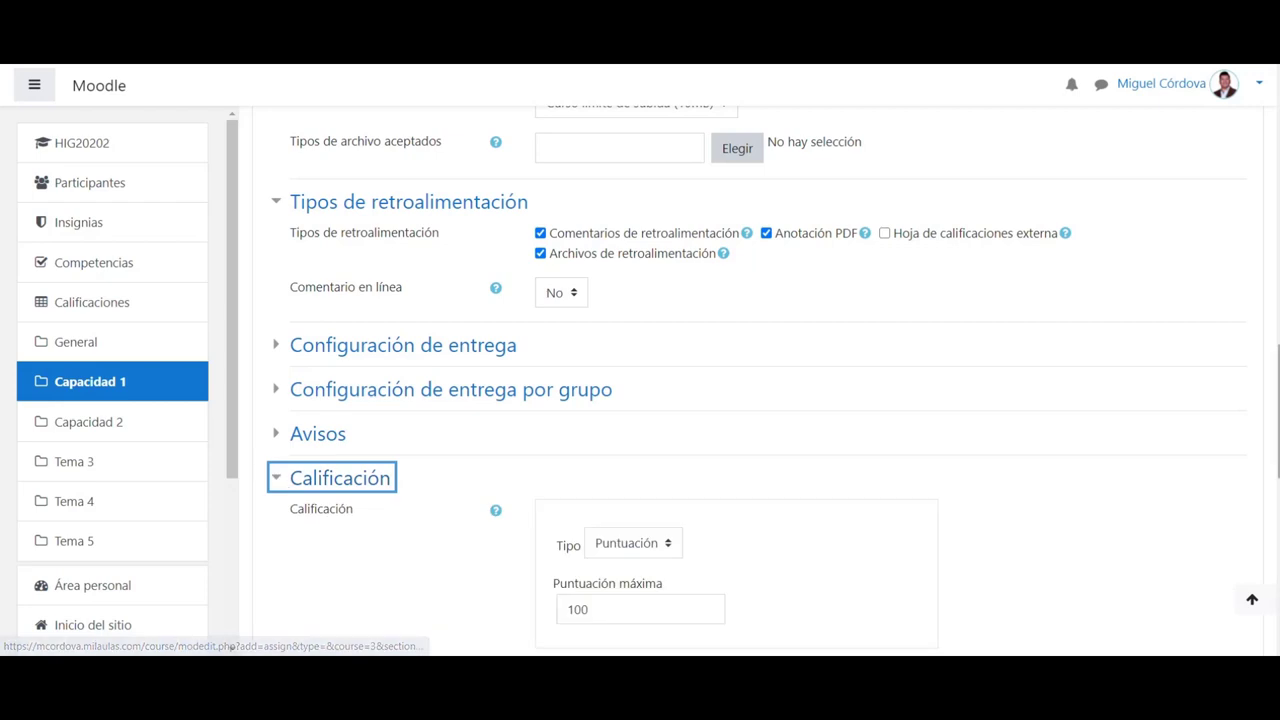
scroll(1240, 449, "down", 4)
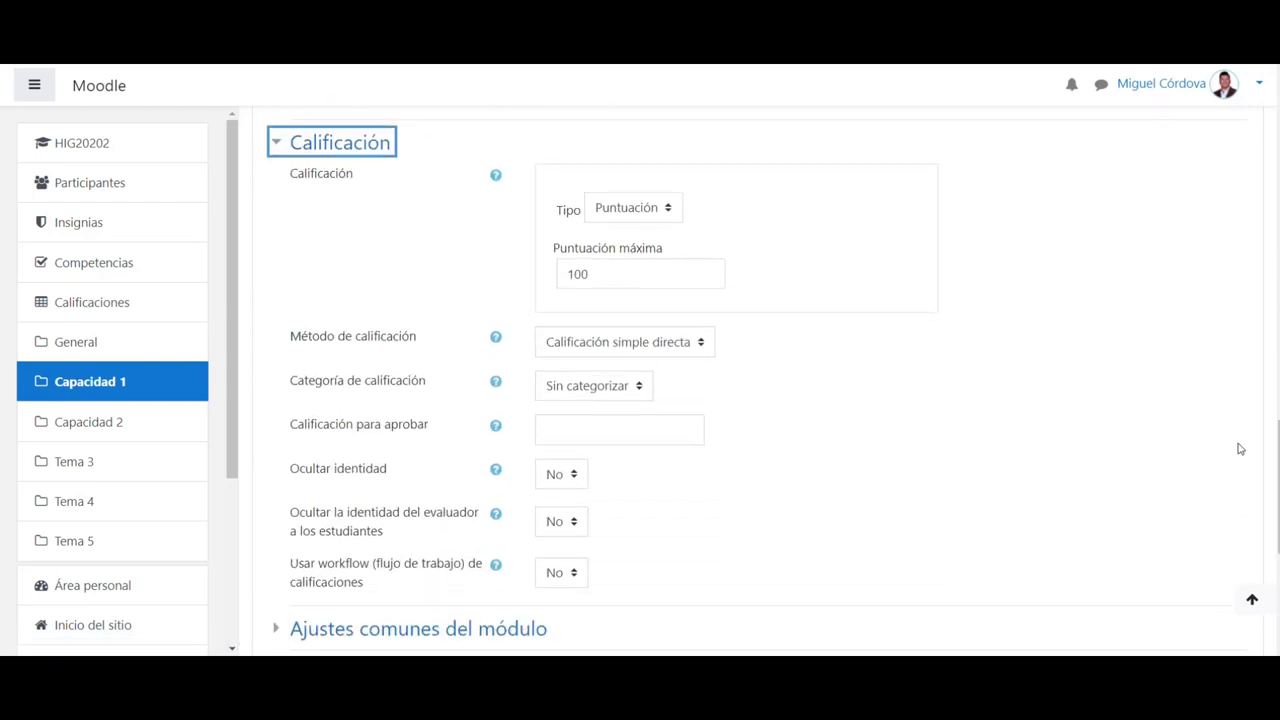
double_click(592, 278)
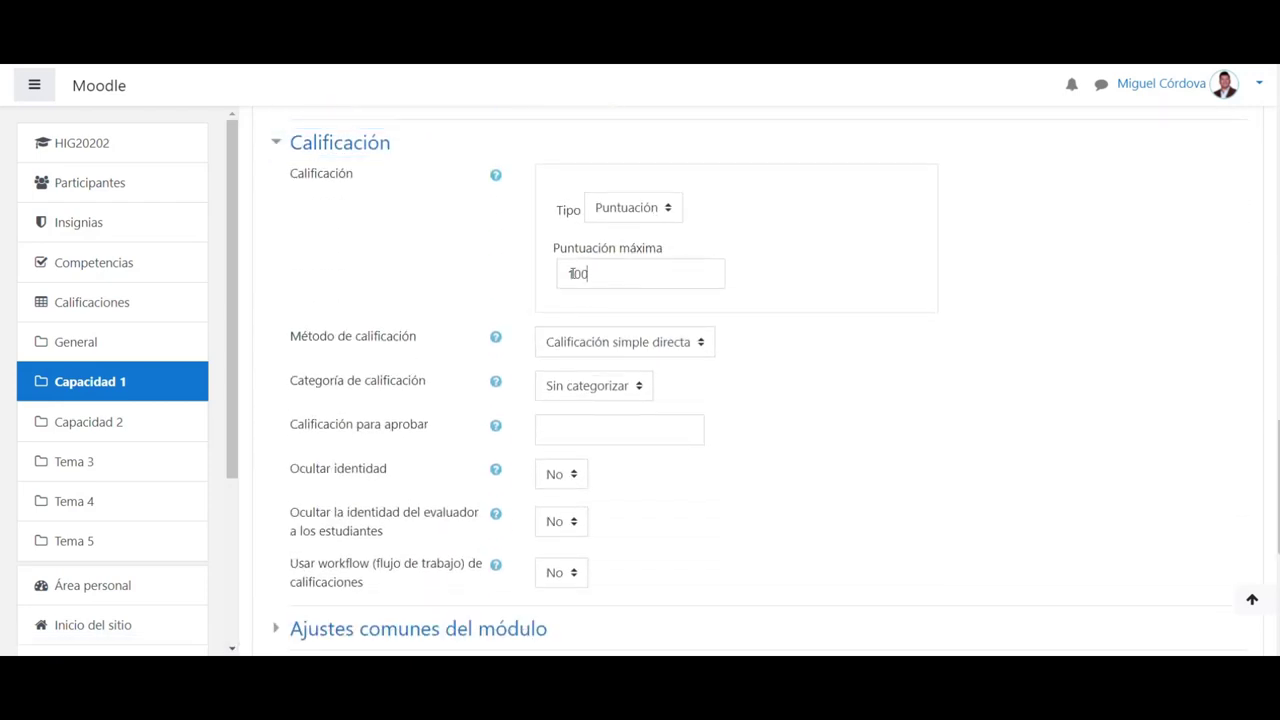
type("20")
left_click(506, 273)
left_click(562, 345)
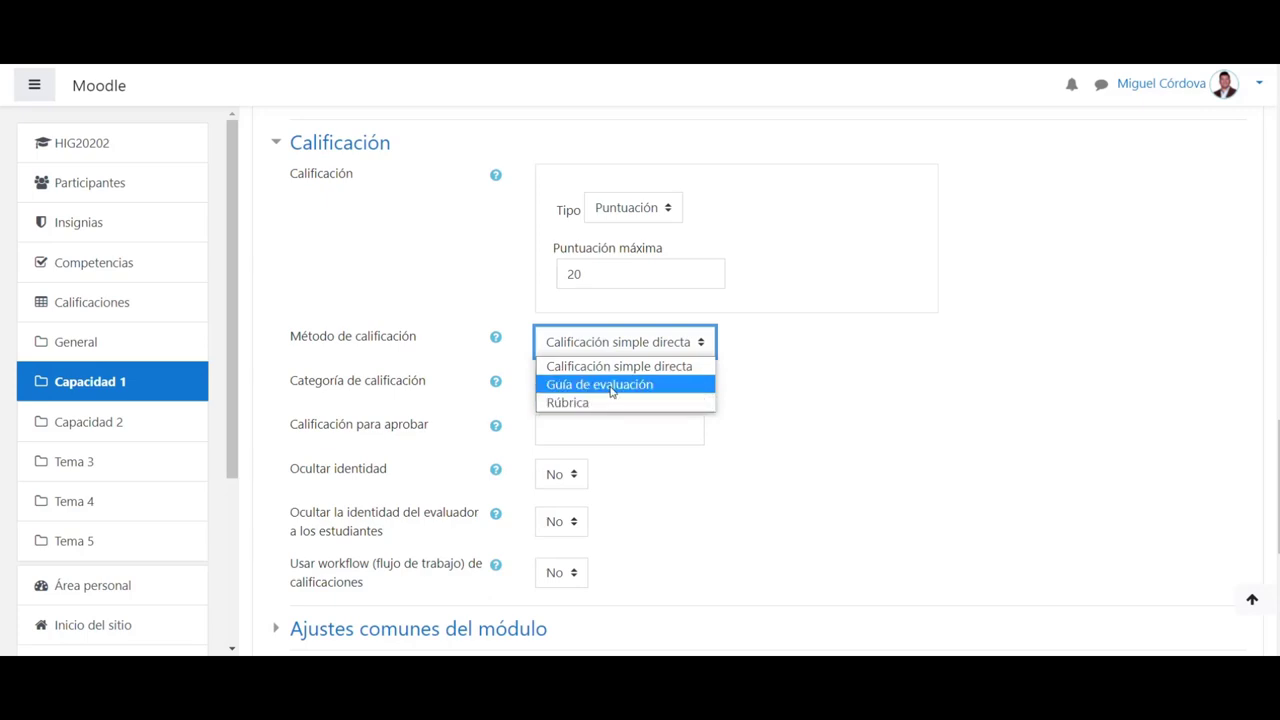
left_click(869, 450)
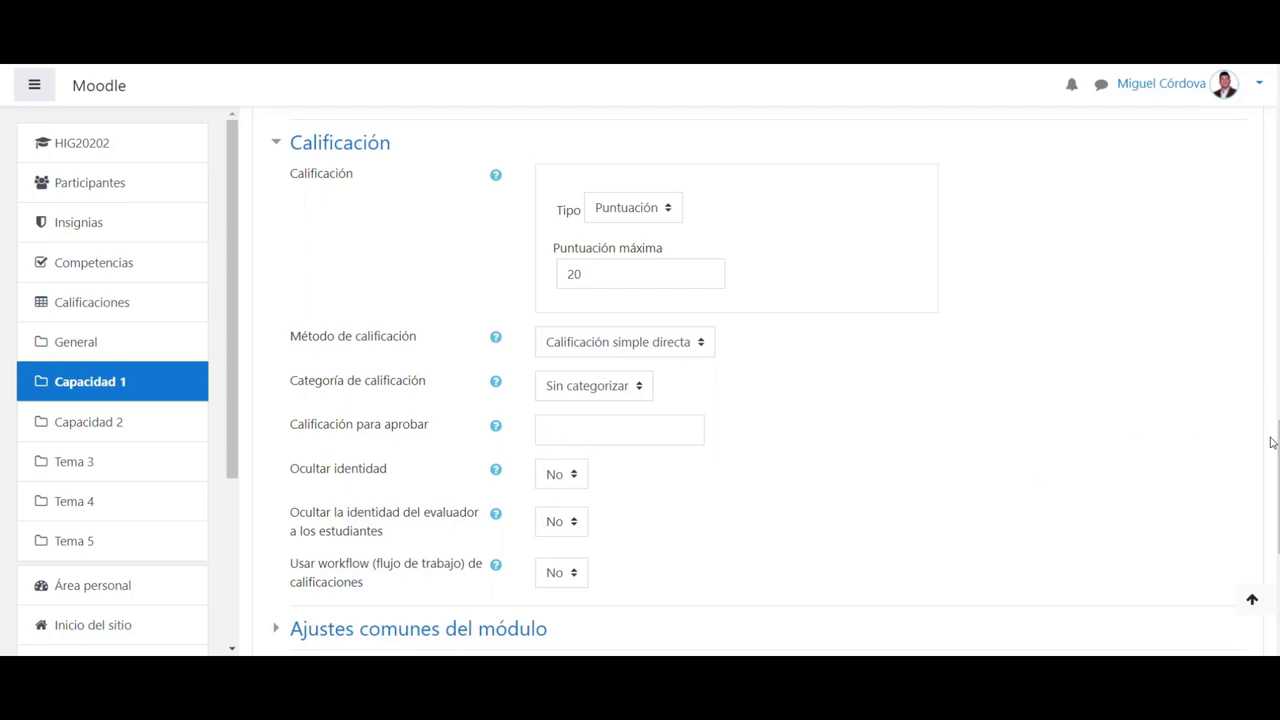
Save the assignment, returning to the course, and indent the Entregable 1 activity one level to the right in Capacidad 1
left_click_drag(1275, 443, 1270, 514)
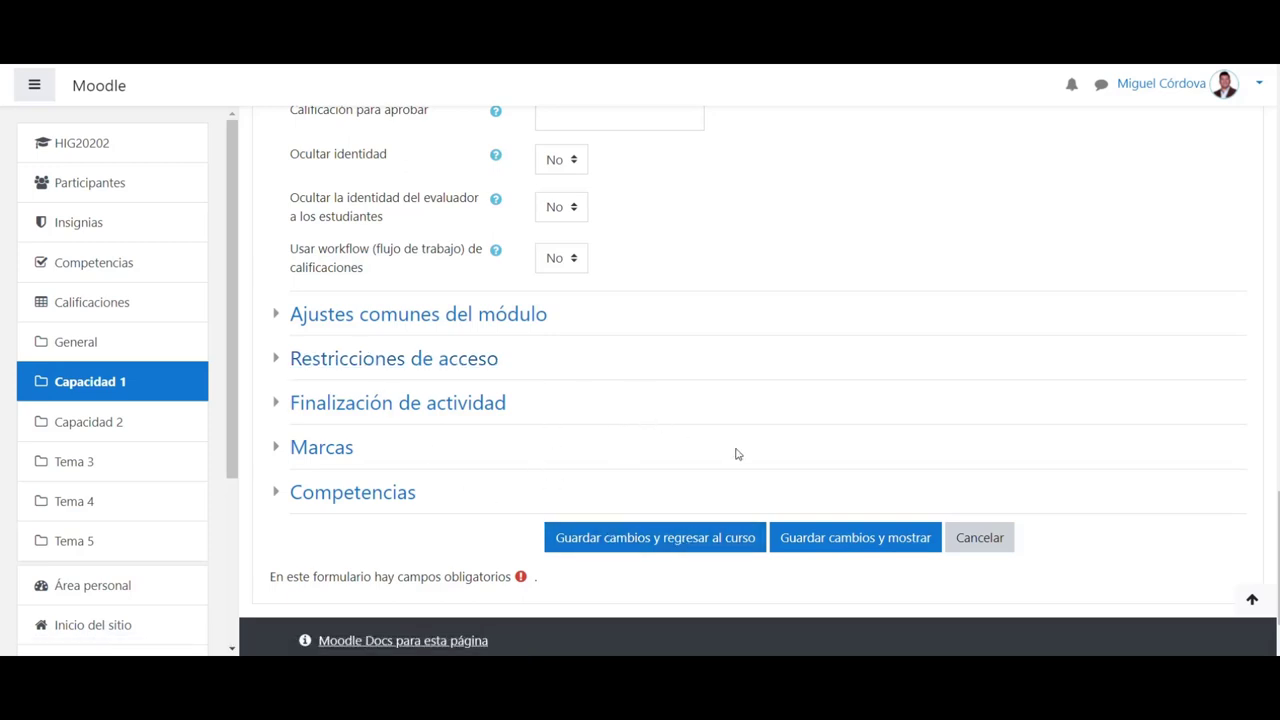
left_click(644, 546)
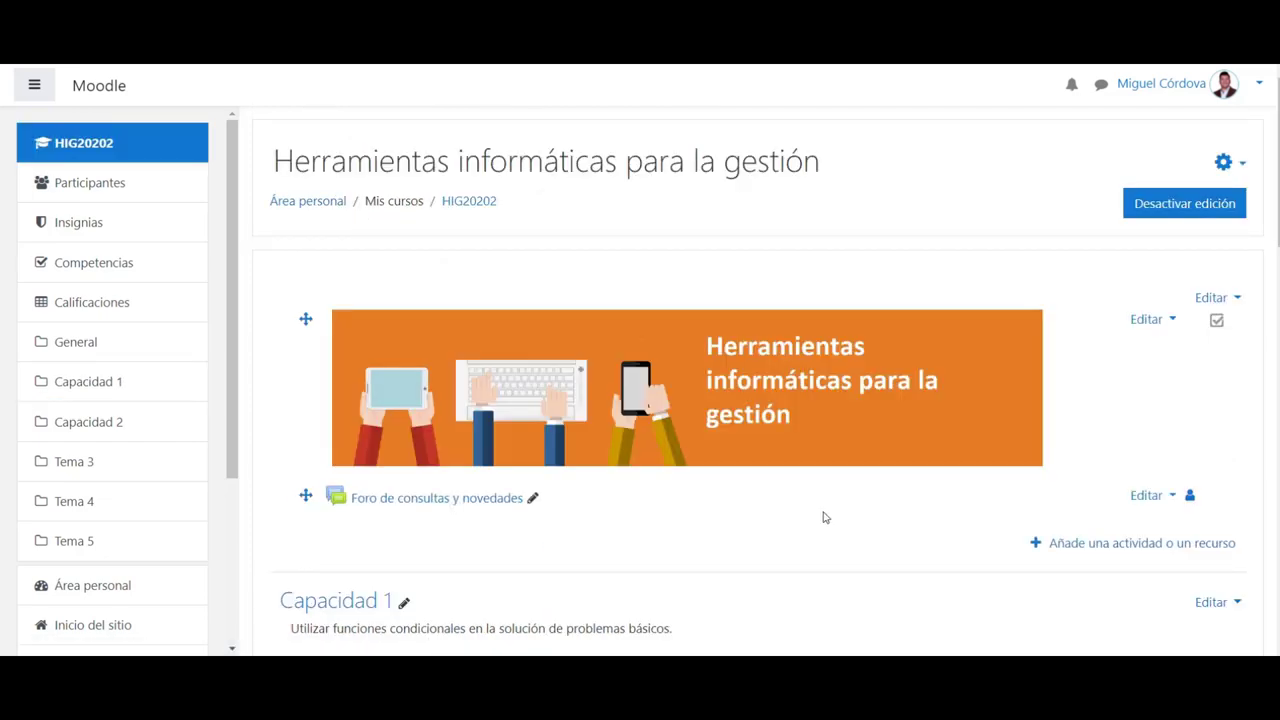
scroll(1200, 460, "down", 5)
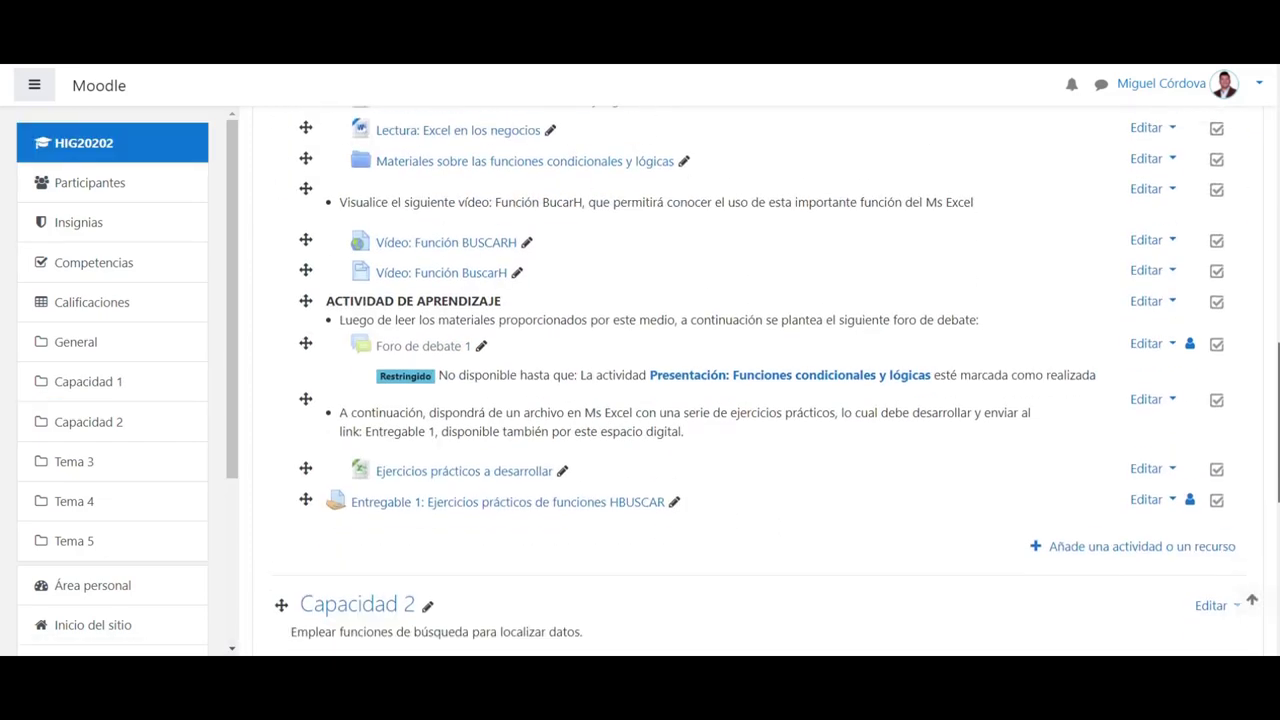
left_click(1172, 480)
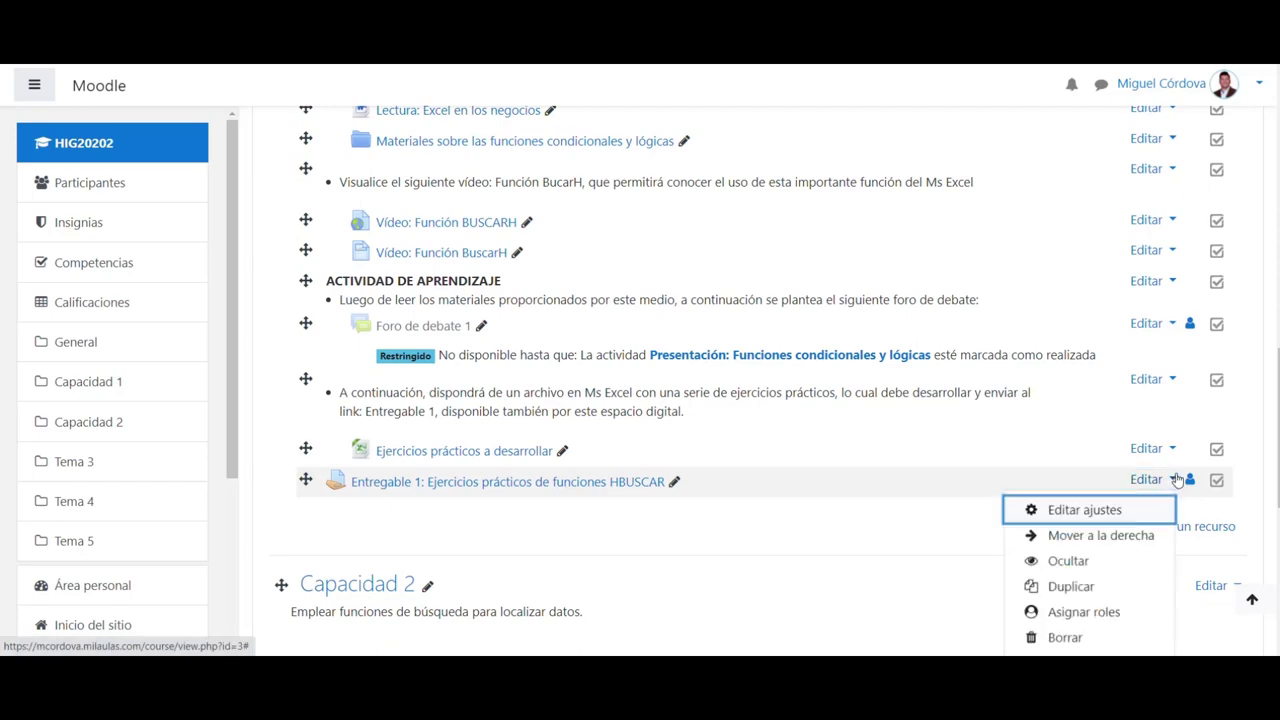
left_click(1126, 534)
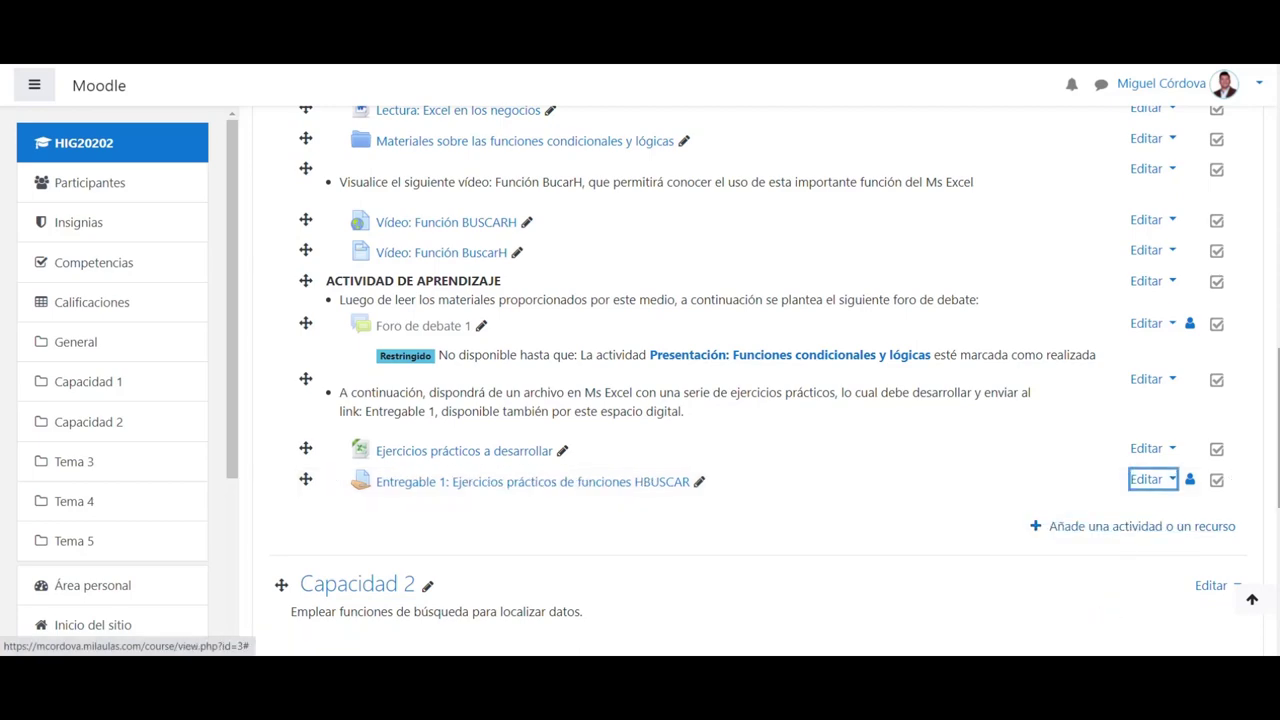
Switch the course role to Estudiante to preview the course as a student
scroll(1130, 532, "up", 10)
left_click(1244, 90)
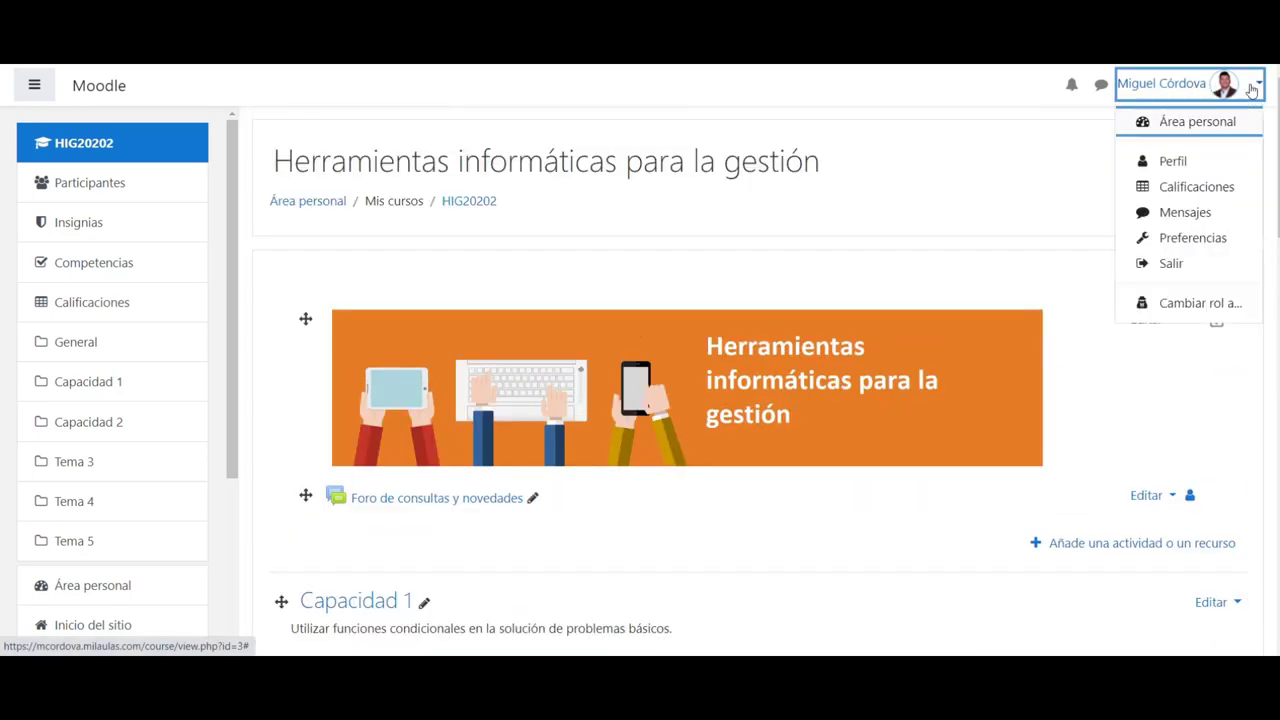
left_click(1169, 305)
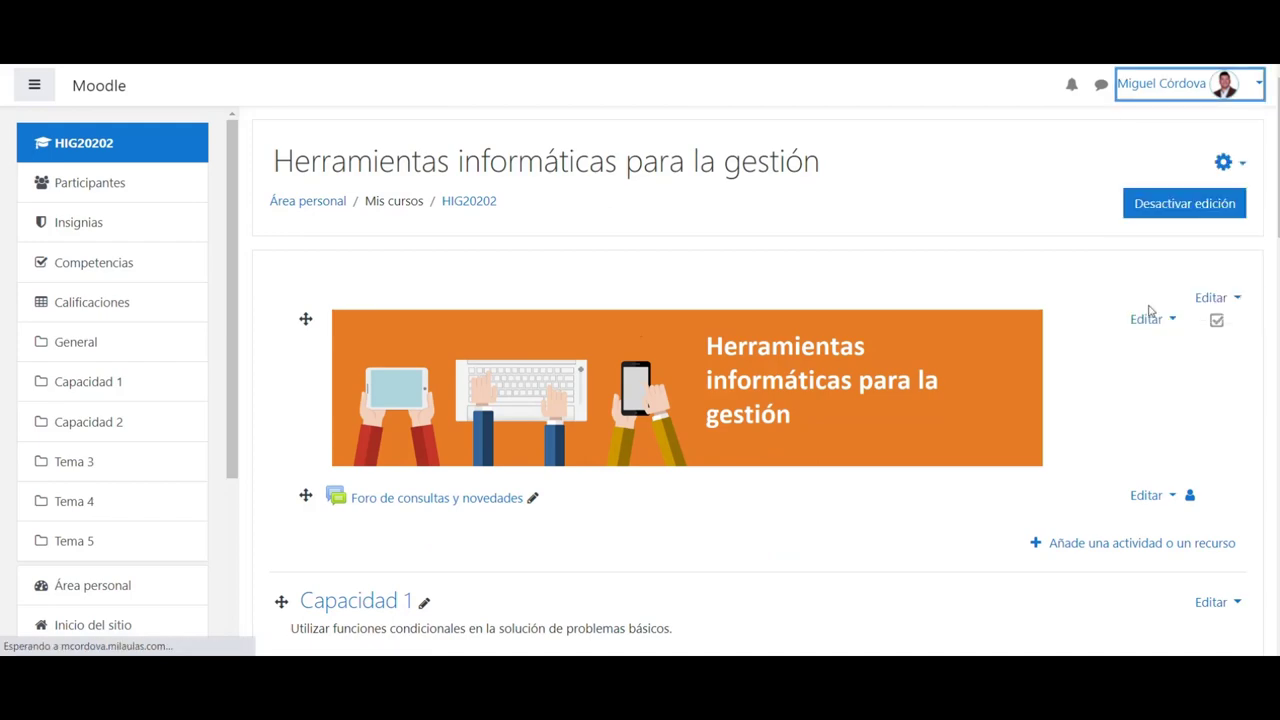
left_click(309, 543)
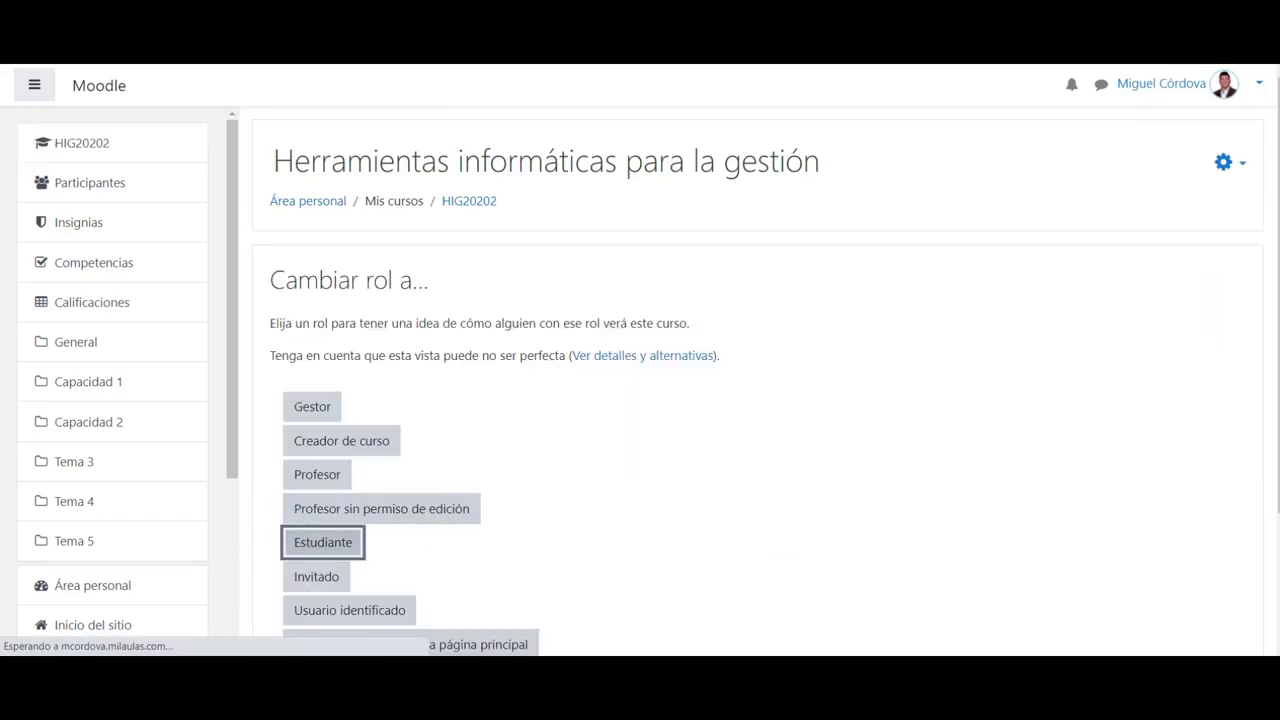
Open the Entregable 1 assignment in Capacidad 1 as a student and review its submission status and due date
scroll(1265, 333, "down", 5)
scroll(1265, 333, "down", 8)
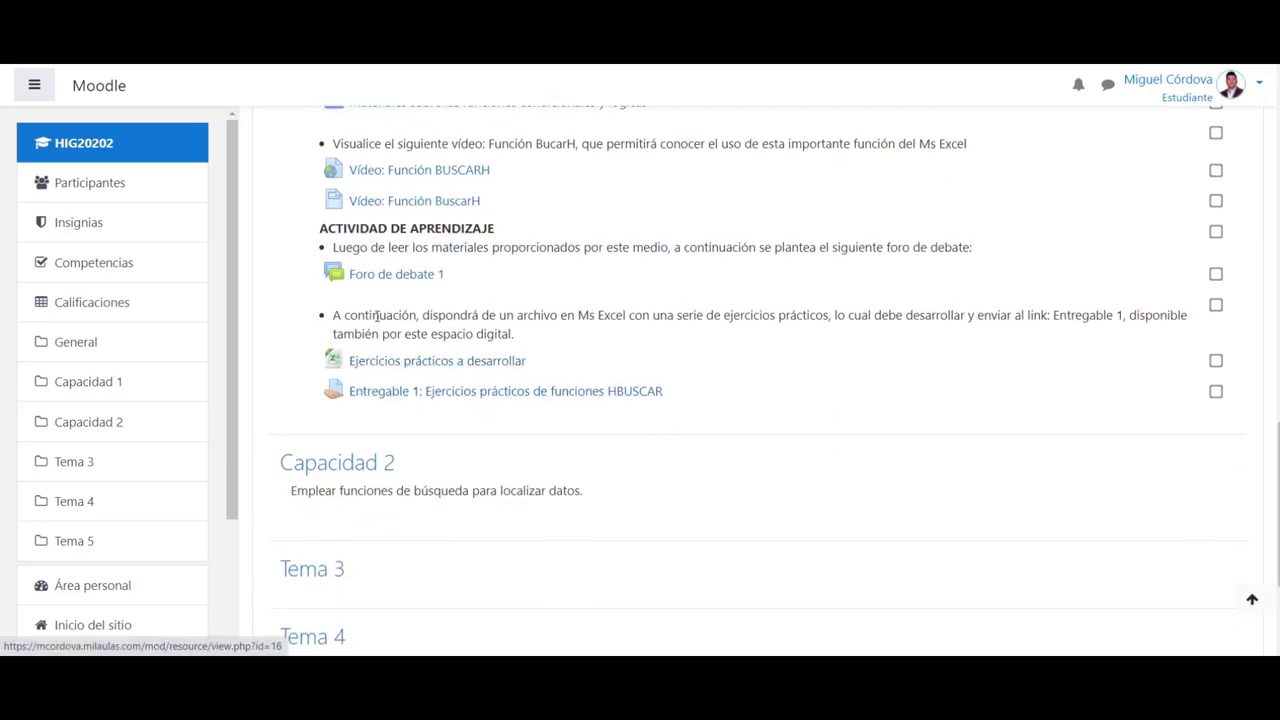
left_click(408, 391)
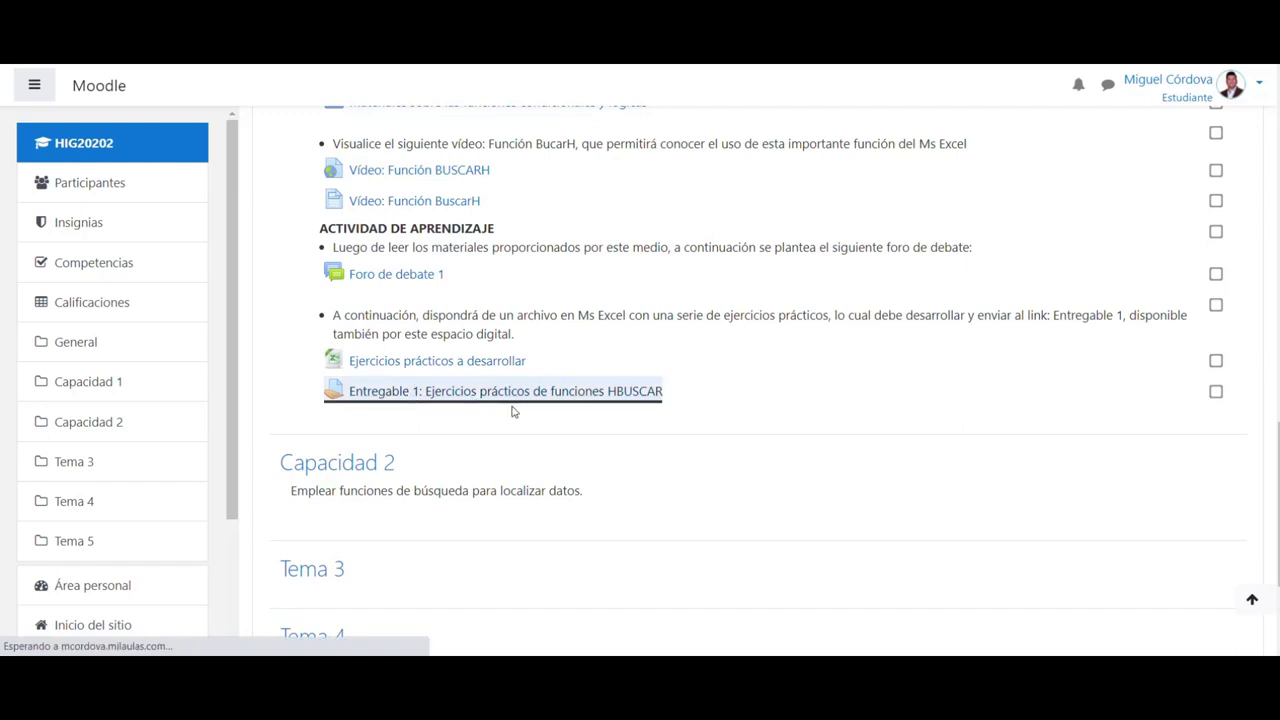
scroll(1273, 348, "down", 3)
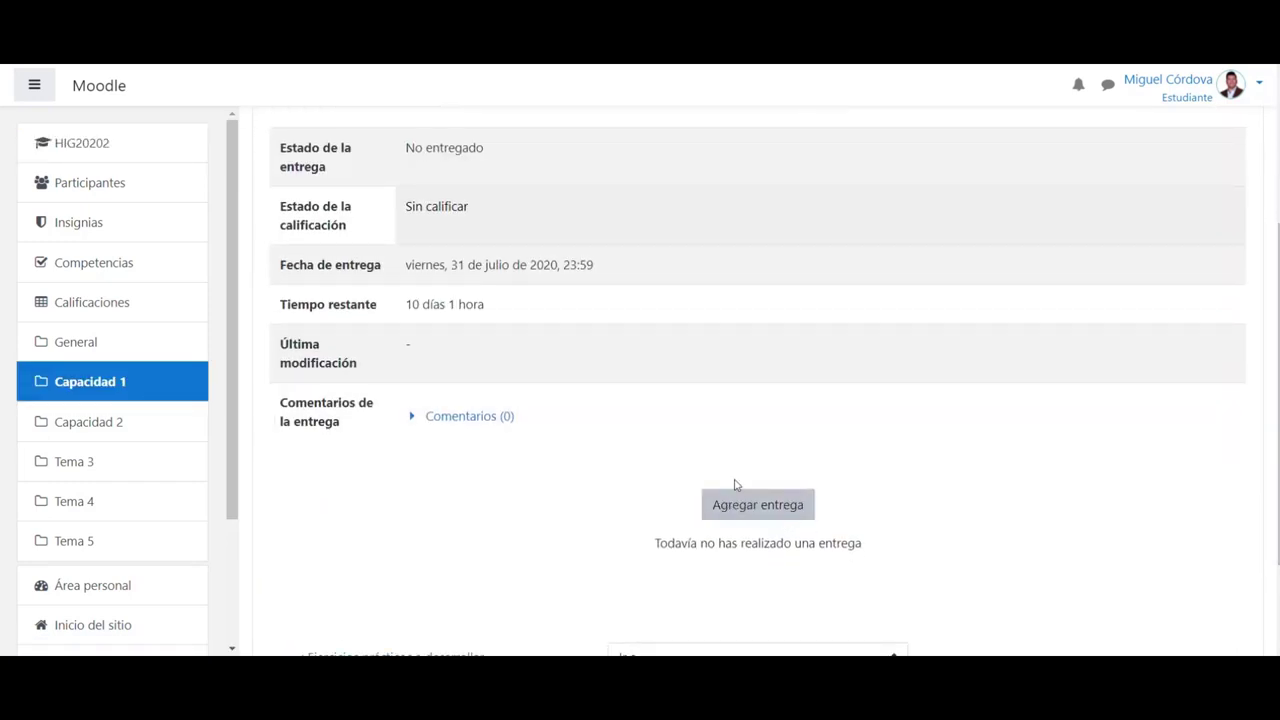
scroll(445, 389, "up", 2)
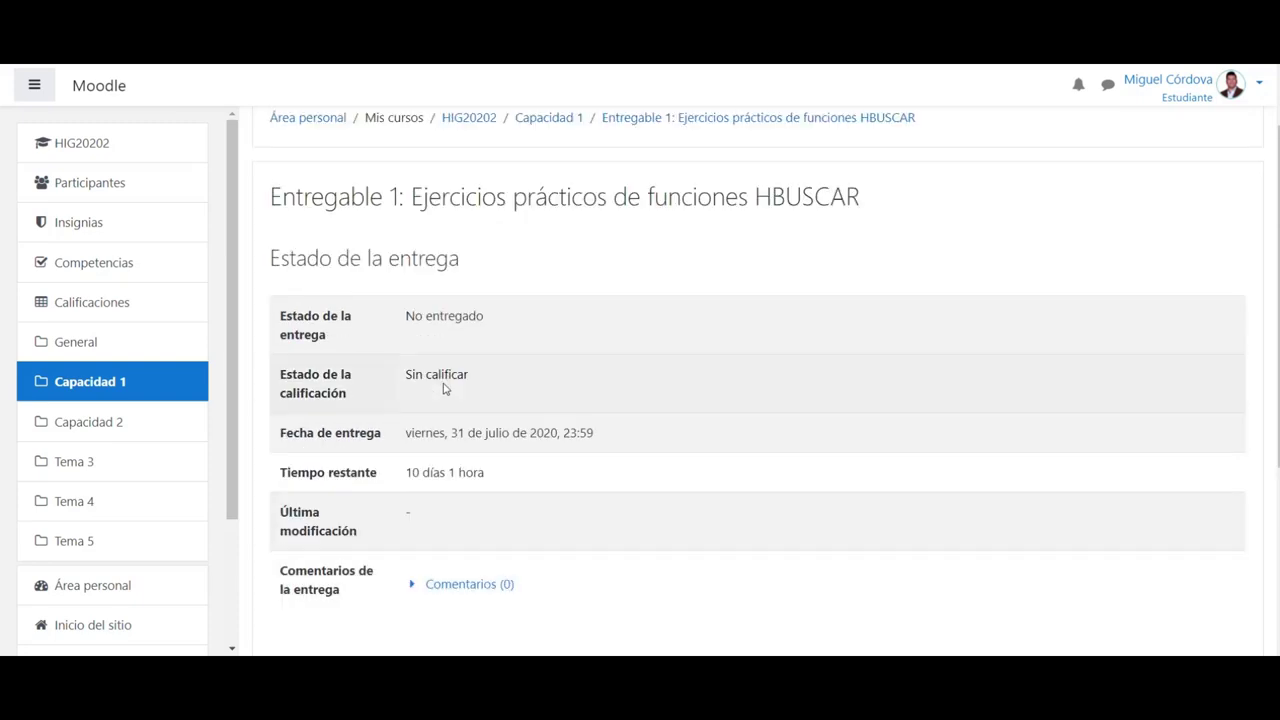
scroll(425, 407, "down", 1)
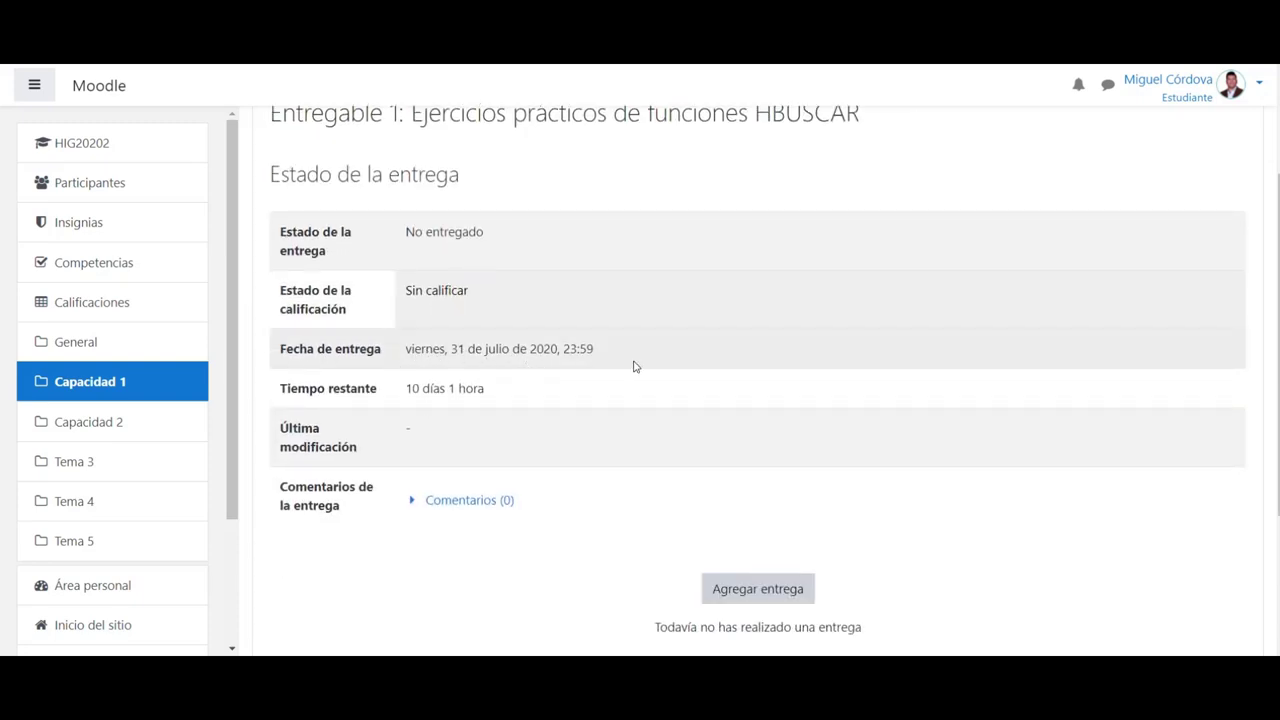
scroll(531, 480, "down", 1)
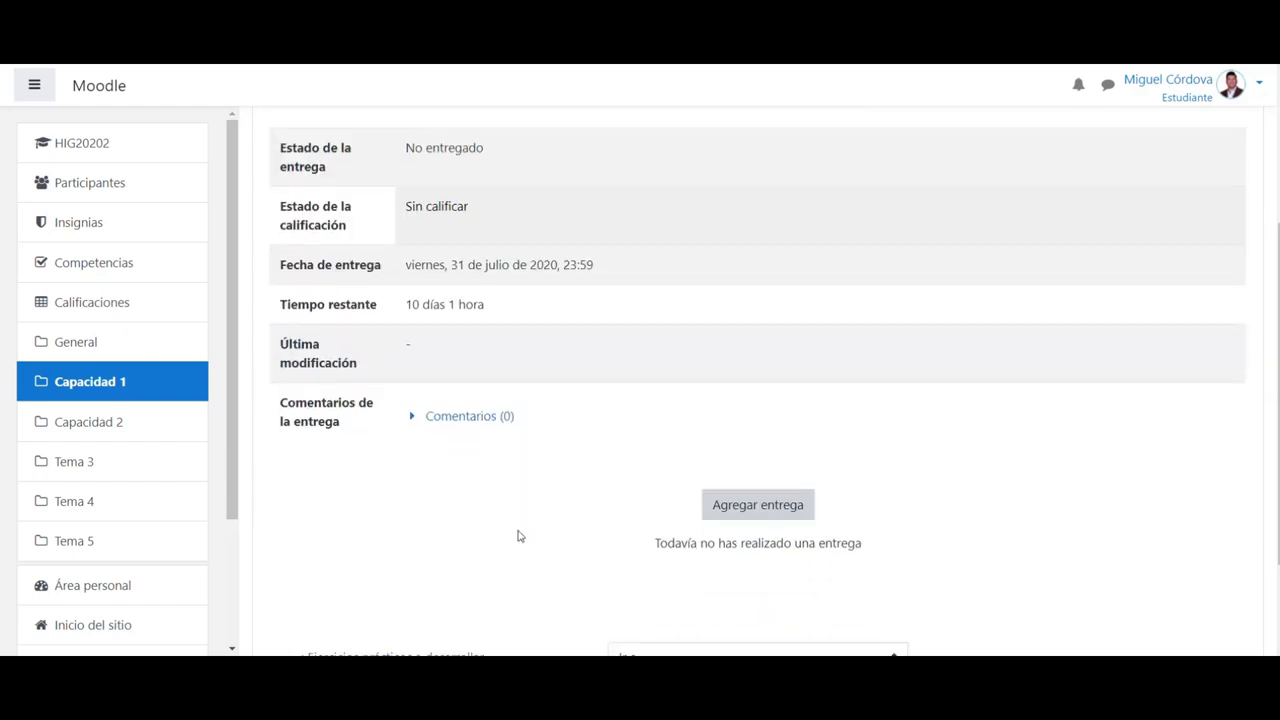
Start adding a submission to the Entregable 1 assignment
left_click(739, 507)
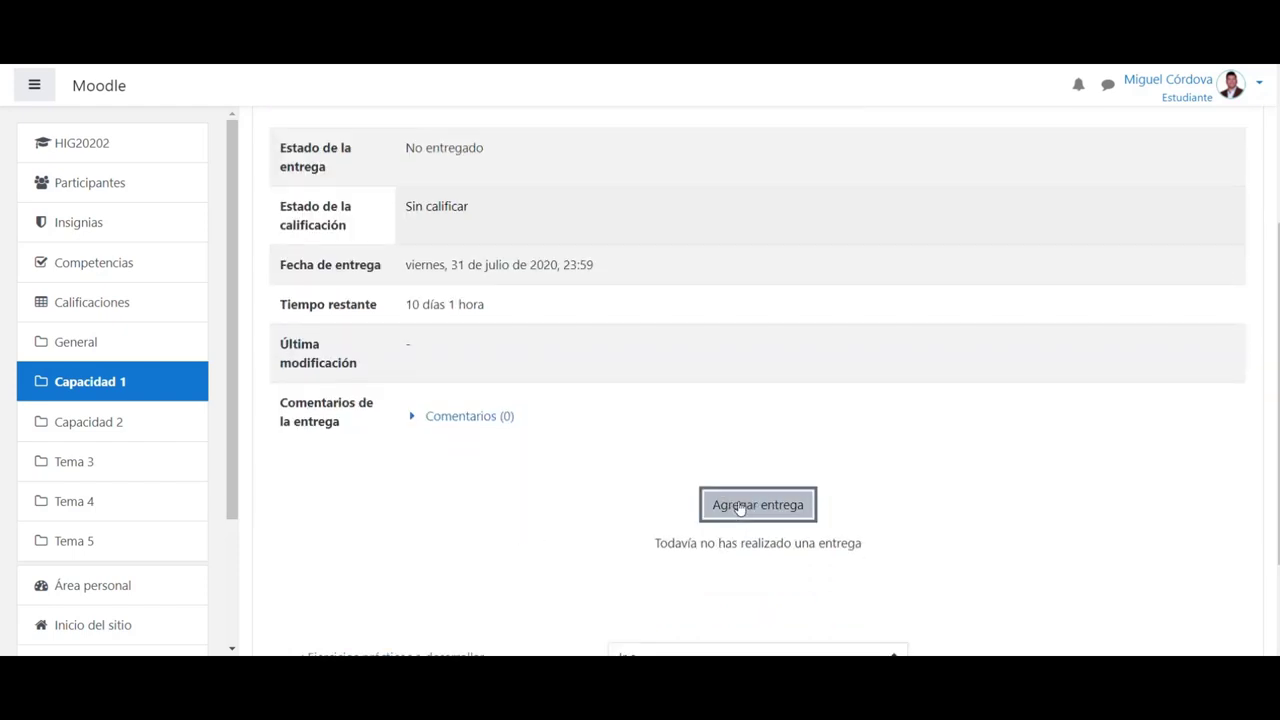